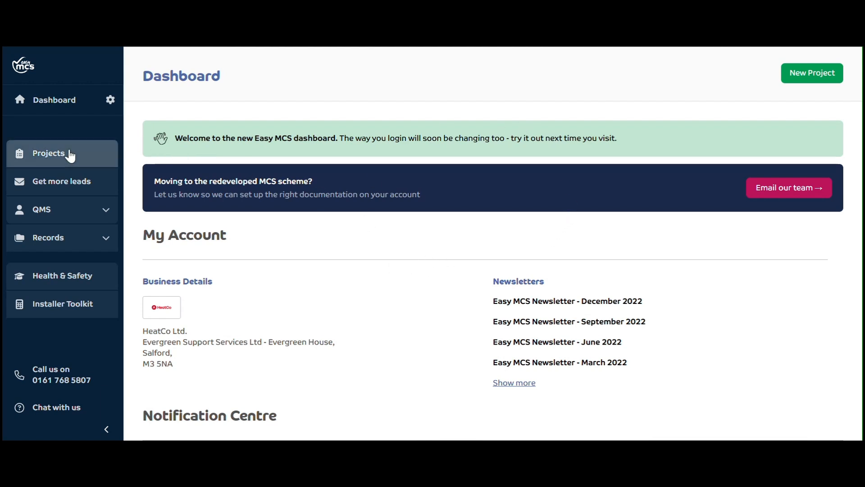
Open the lead generation page and enable the Quick Quote tool
left_click(81, 185)
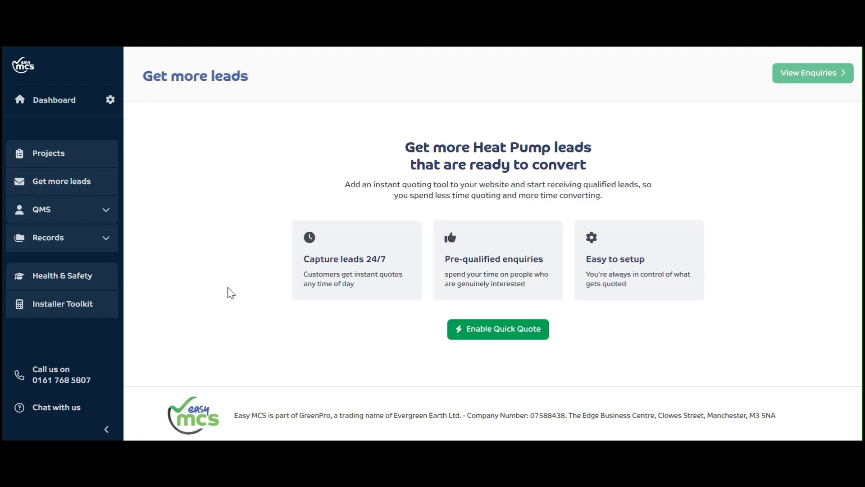
left_click(499, 333)
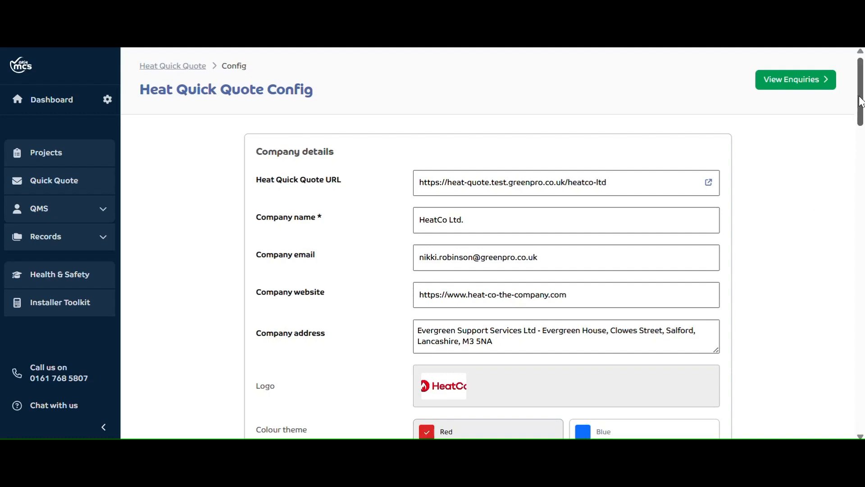
Review the company details, define a service area and set its radius to 50 km
left_click_drag(861, 101, 861, 107)
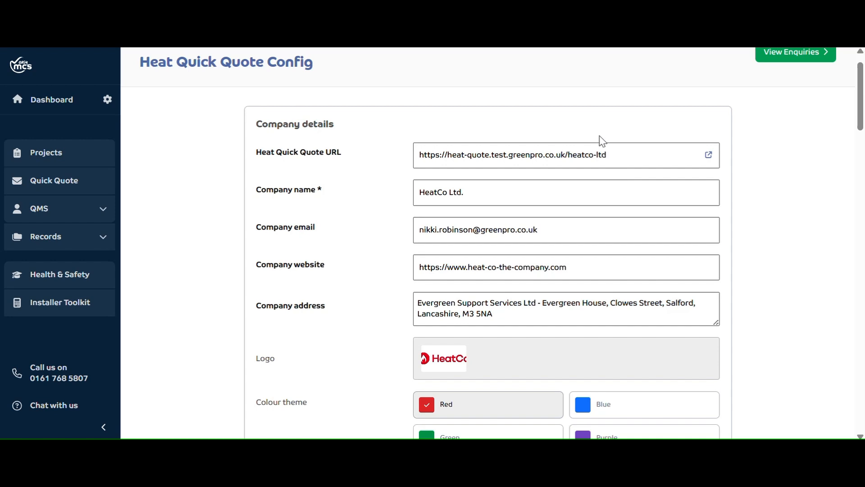
left_click_drag(861, 93, 862, 102)
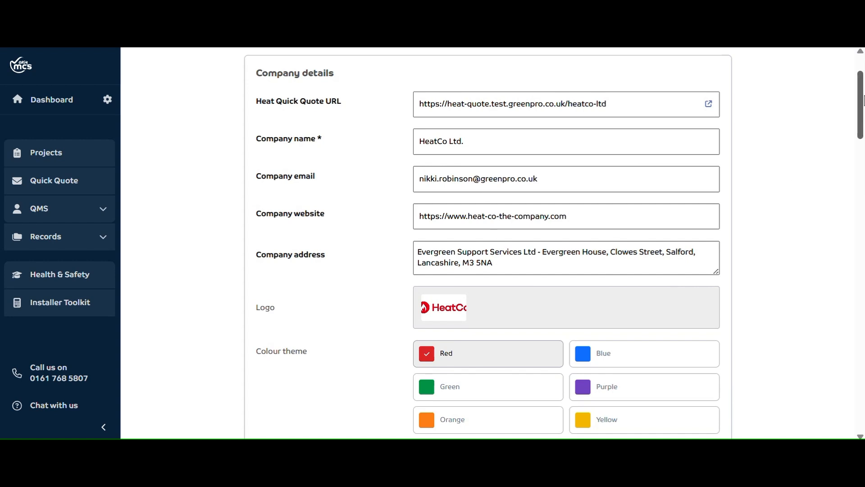
left_click_drag(857, 91, 857, 120)
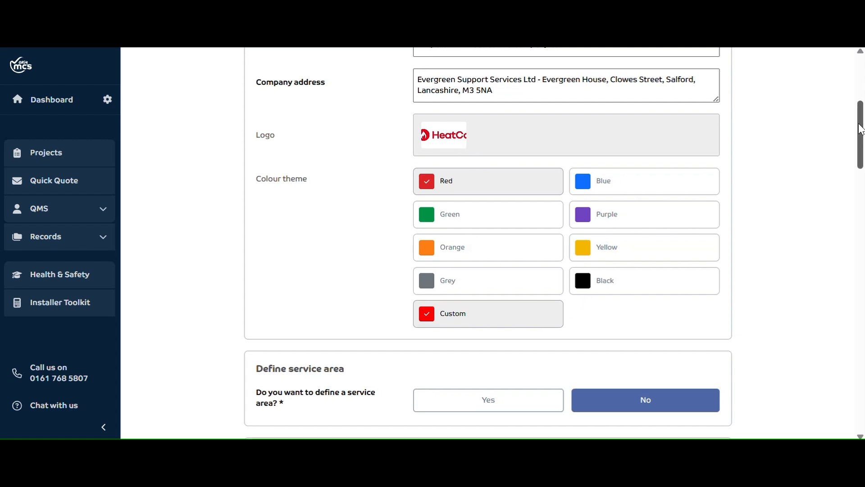
left_click_drag(861, 128, 861, 172)
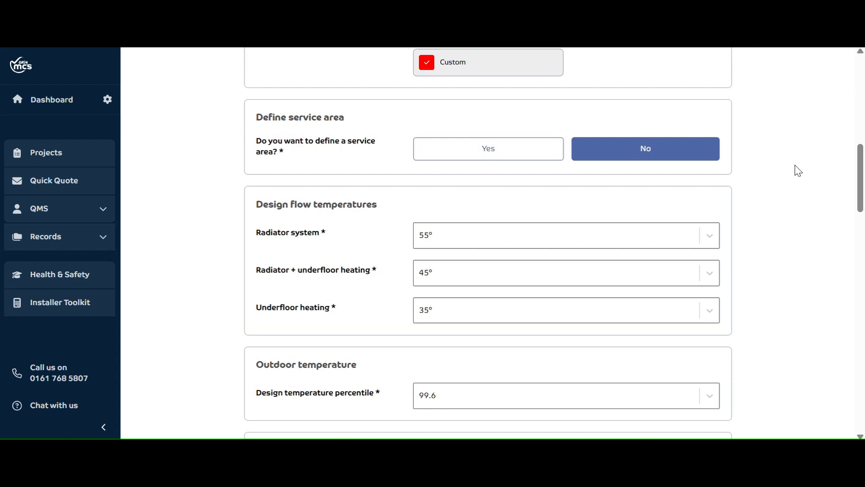
left_click(495, 156)
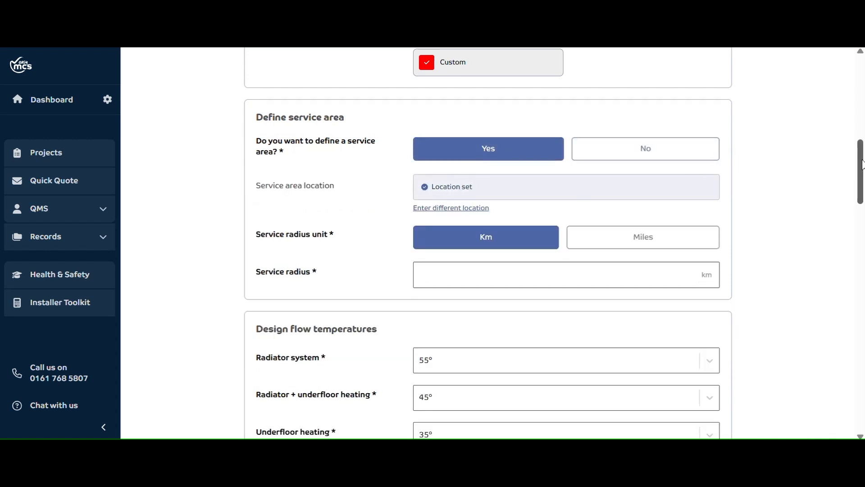
left_click_drag(861, 164, 861, 176)
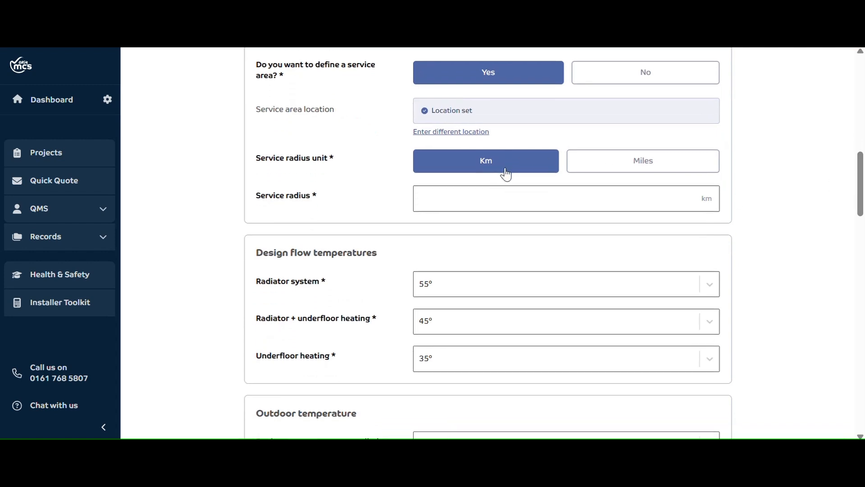
left_click(505, 198)
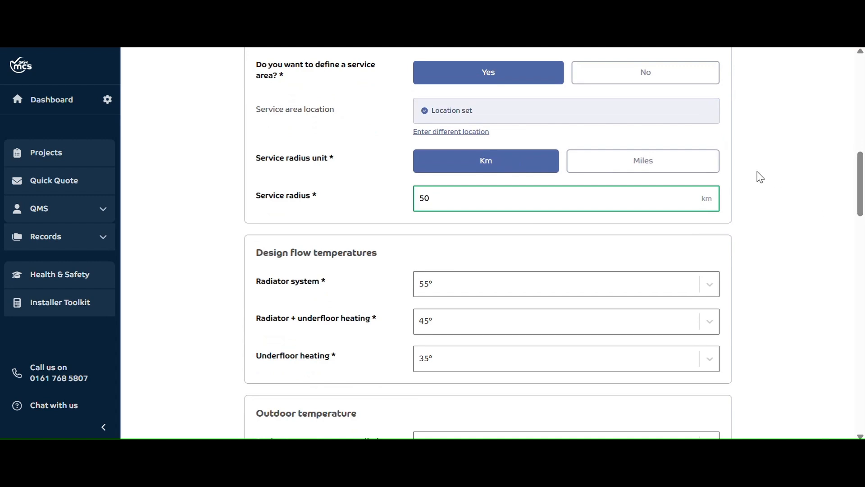
left_click(787, 202)
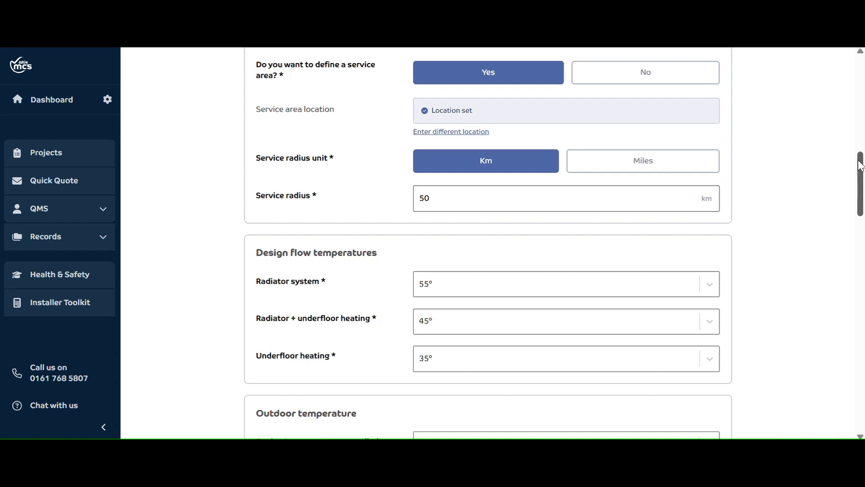
Examine the options for the radiator system's design flow temperature and the outdoor design temperature percentile
left_click_drag(859, 168, 861, 187)
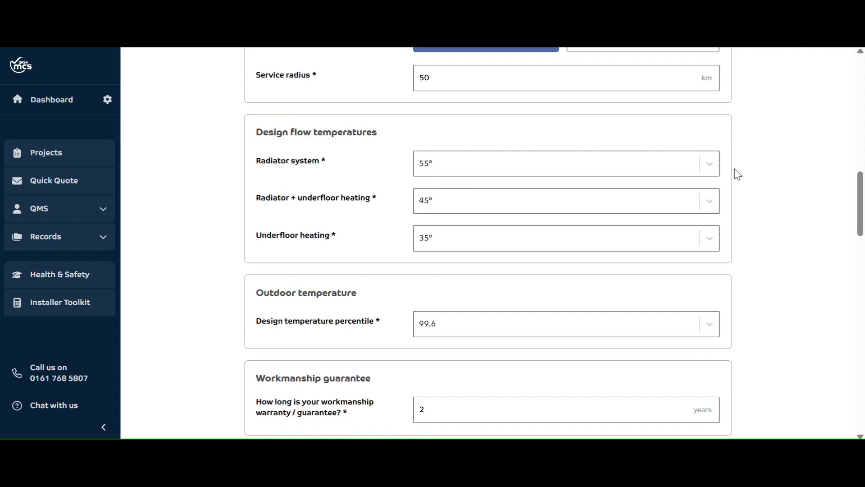
left_click(467, 165)
left_click(456, 236)
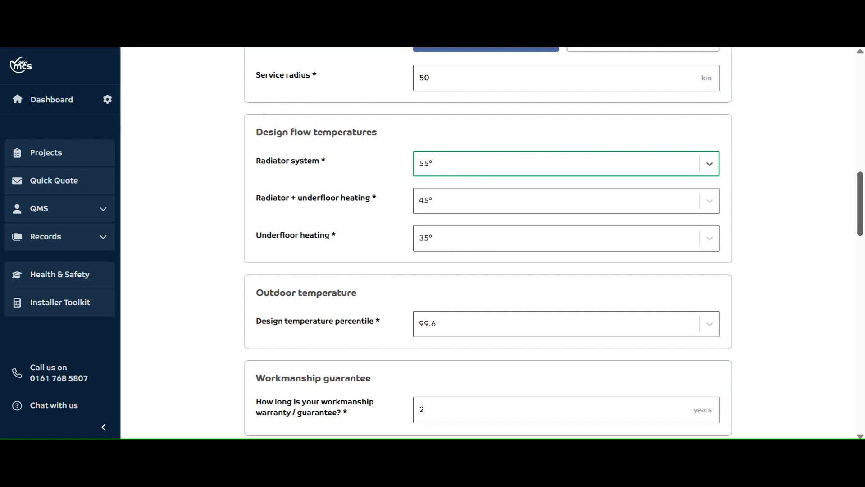
left_click_drag(859, 208, 859, 233)
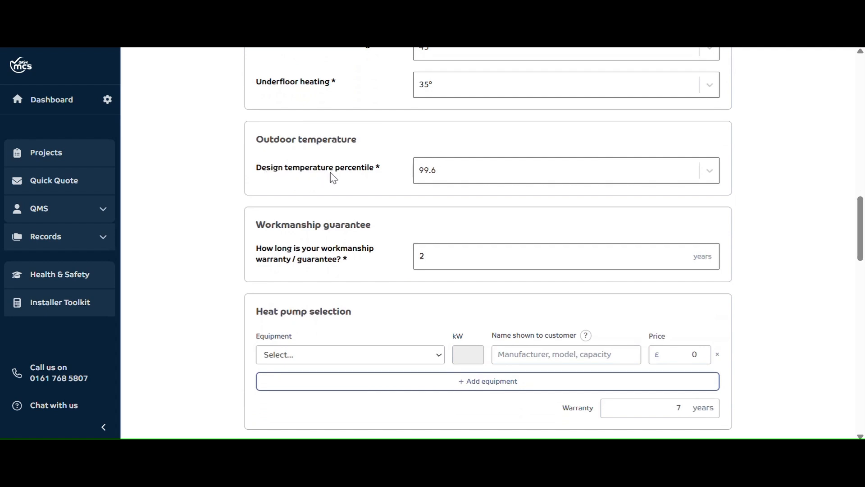
left_click(711, 172)
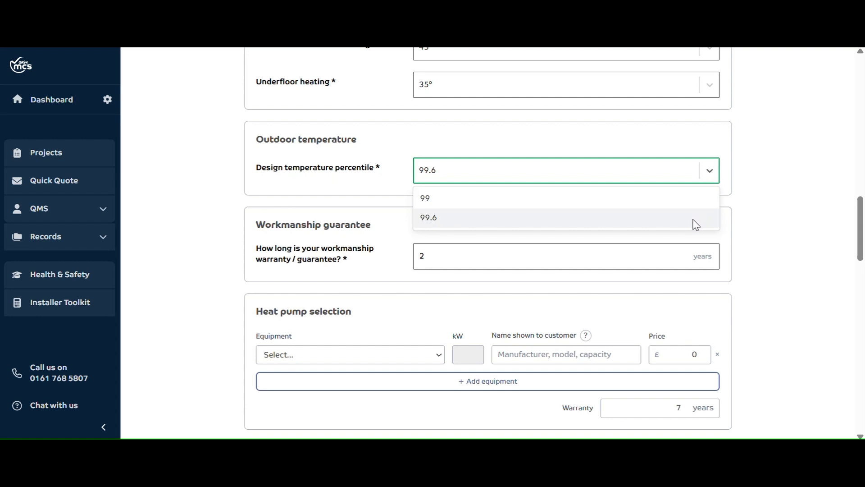
left_click(751, 196)
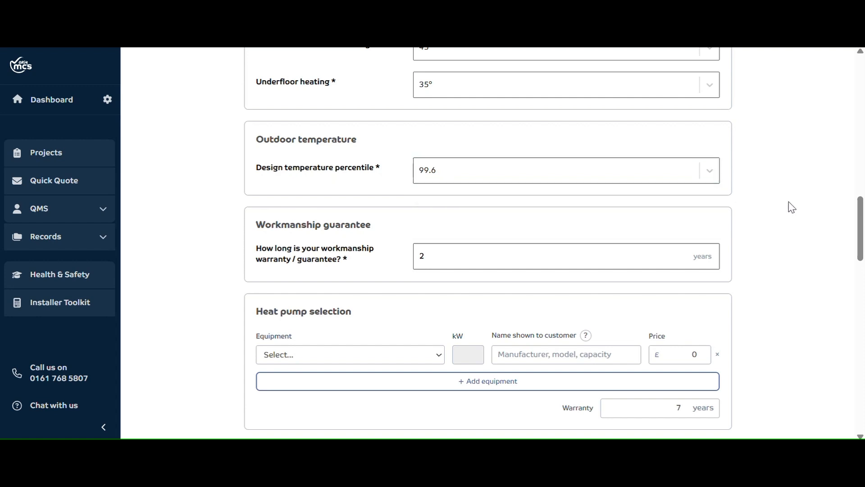
Add the Daikin Altherma 3 Low Temp Monobloc 4kW to the heat pump selection
left_click_drag(861, 226, 861, 239)
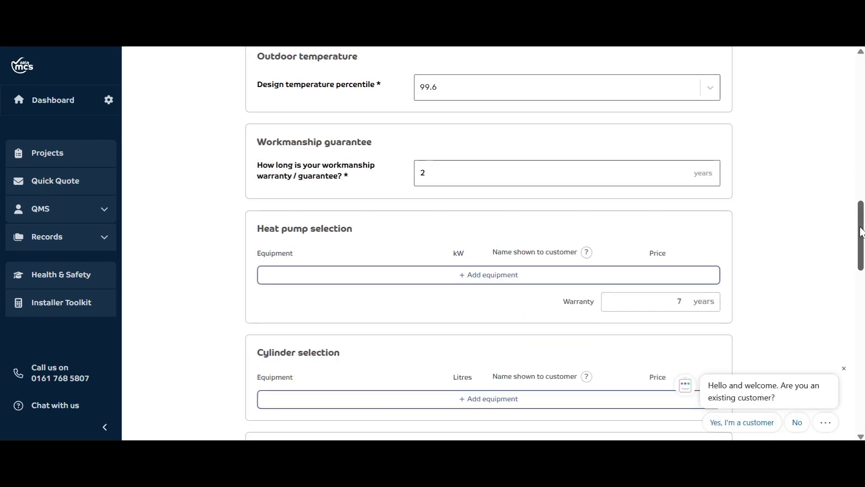
left_click_drag(860, 230, 861, 249)
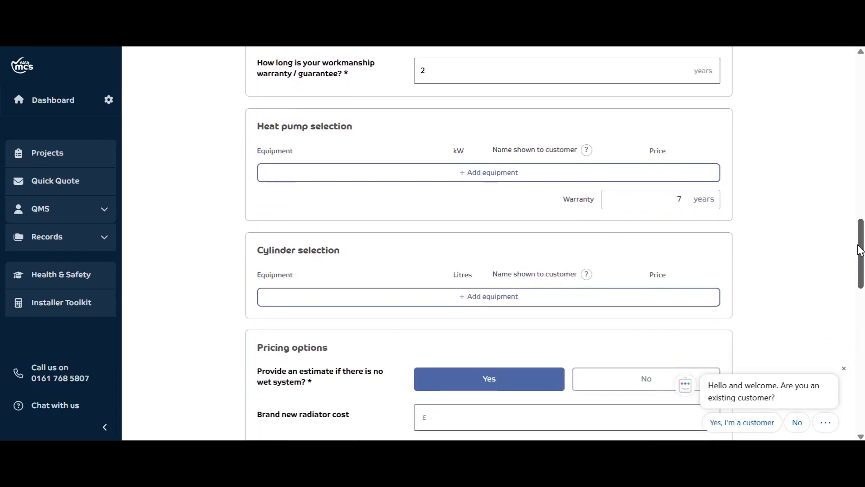
left_click(494, 179)
left_click(437, 174)
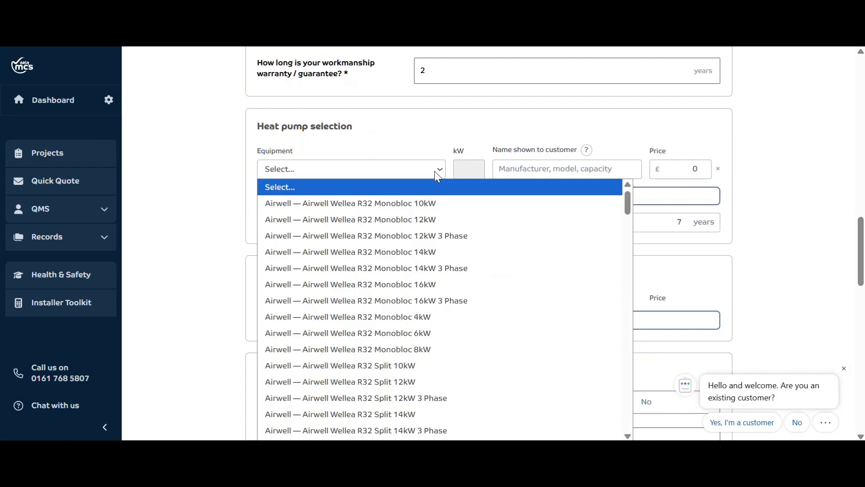
key("d")
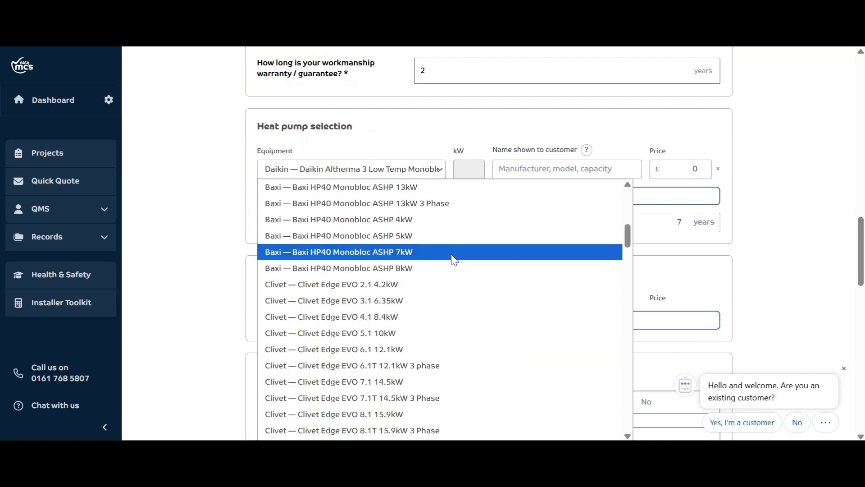
scroll(453, 255, "down", 8)
scroll(469, 261, "up", 5)
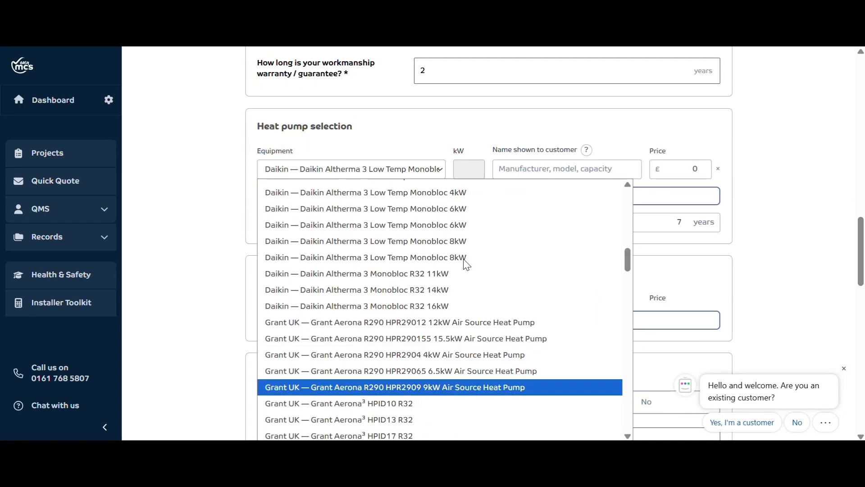
left_click(453, 195)
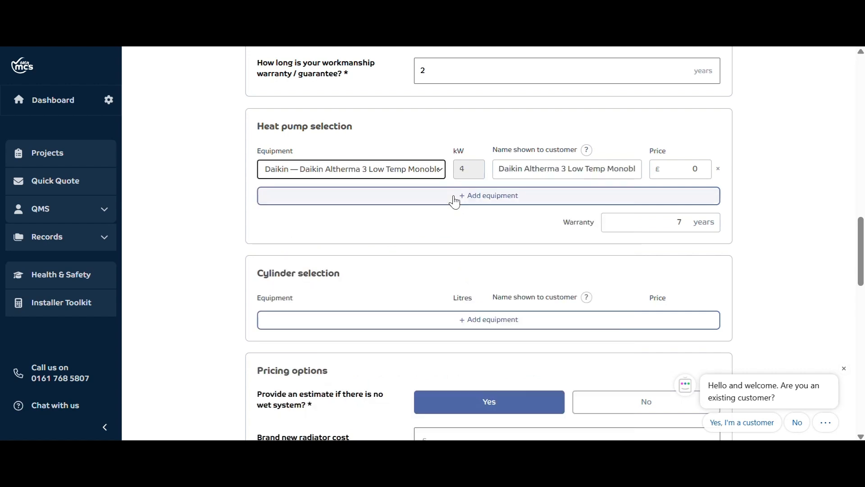
Add the Daikin Altherma 3 Low Temp Monobloc 6kW as the second heat pump
left_click(412, 194)
left_click(405, 198)
key("d")
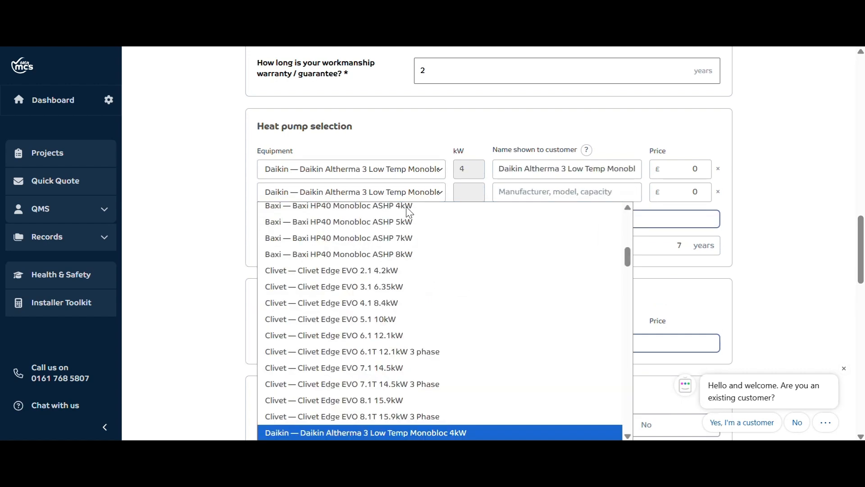
scroll(632, 434, "down", 2)
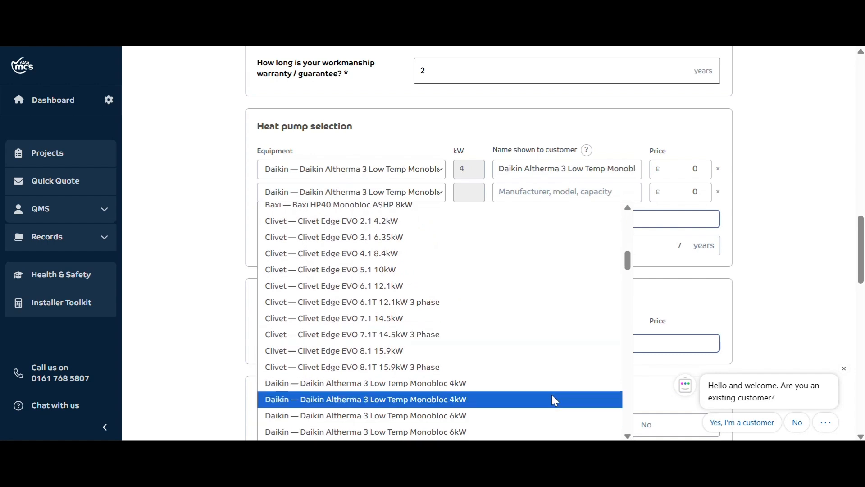
left_click(523, 412)
Add the 7.27 kW Daikin Altherma 3 Low Temp Monobloc as the third heat pump
left_click(368, 225)
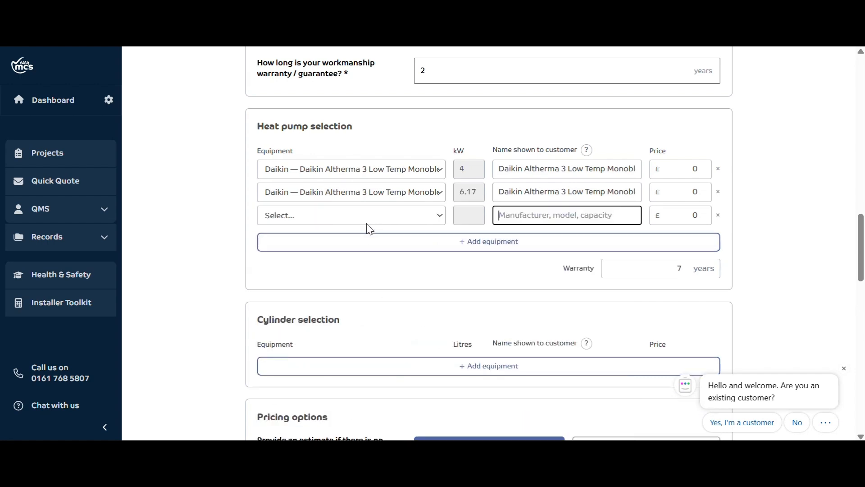
left_click(354, 222)
key("d")
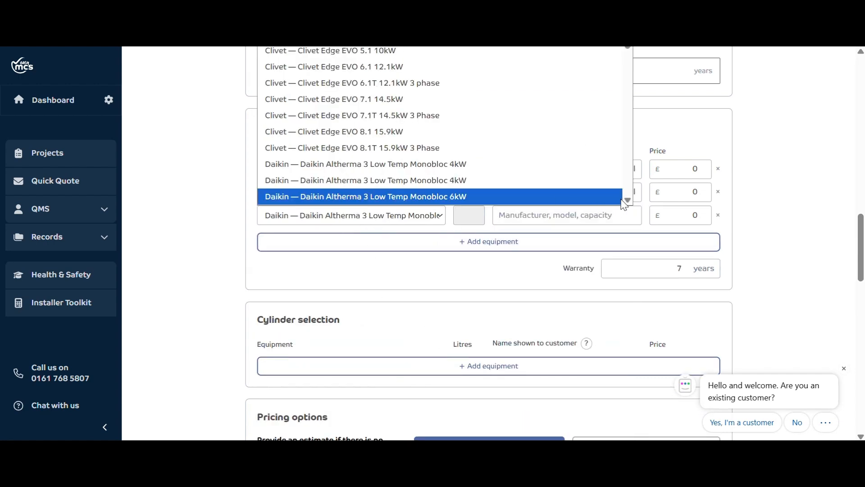
left_click(628, 201)
left_click(578, 181)
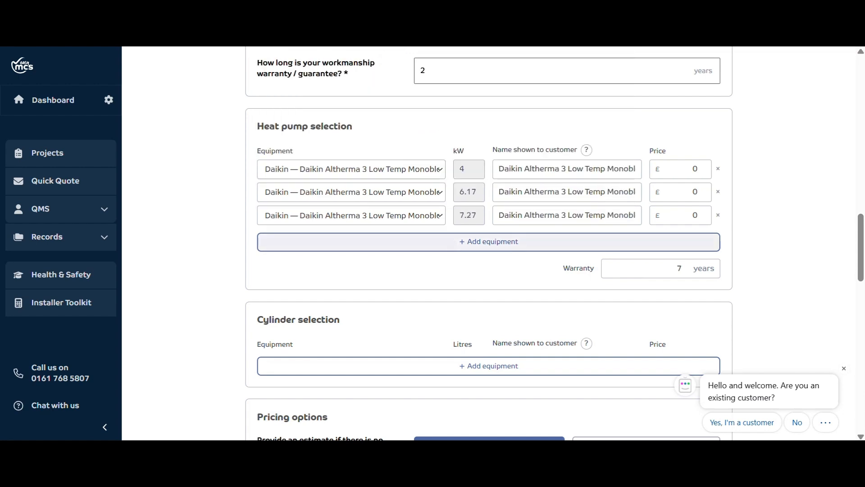
Add the Daikin Altherma 3 Monobloc R32 11kW as the fourth heat pump
left_click(414, 241)
left_click(416, 239)
key("d")
scroll(504, 181, "down", 3)
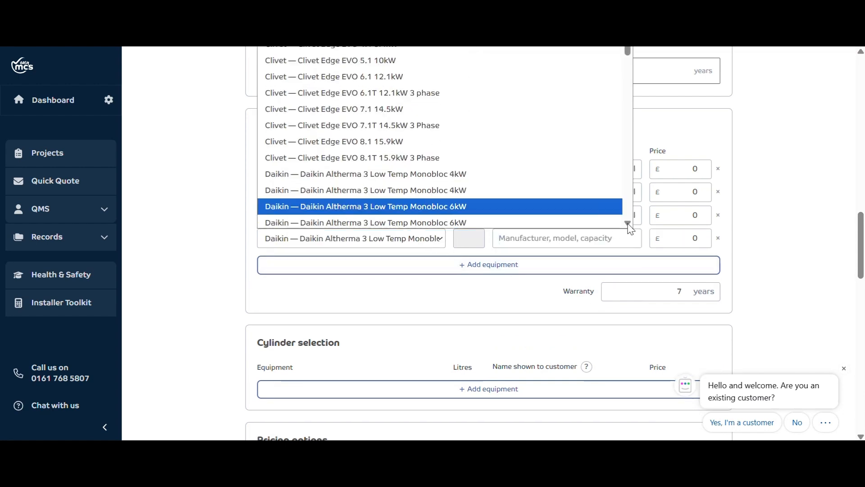
left_click(508, 185)
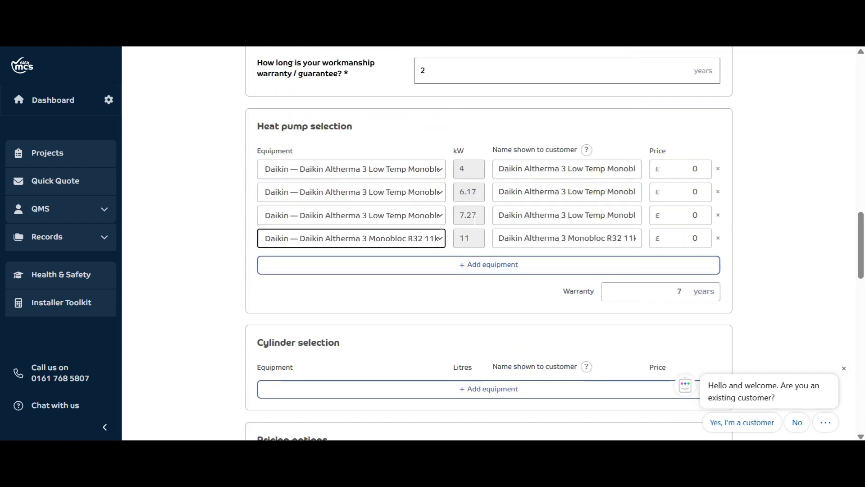
Add the Daikin Altherma 3 Monobloc R32 14kW as the fifth heat pump
left_click(458, 265)
left_click(431, 262)
key("d")
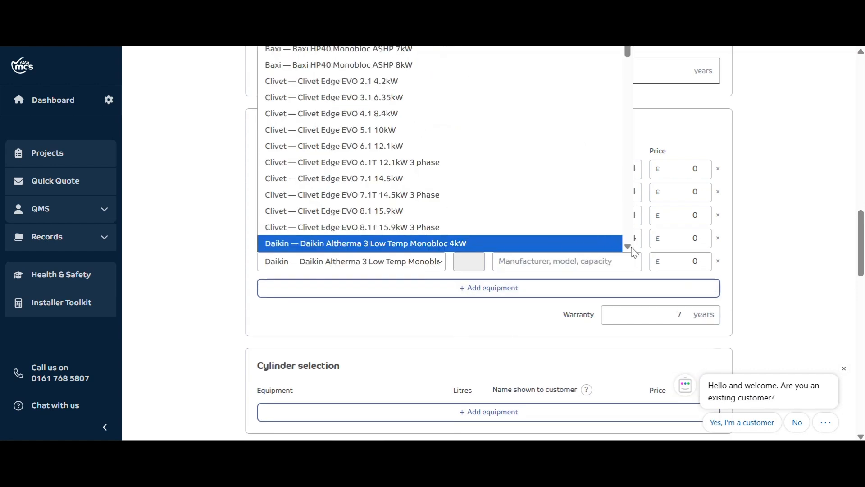
scroll(628, 246, "down", 3)
scroll(629, 245, "down", 2)
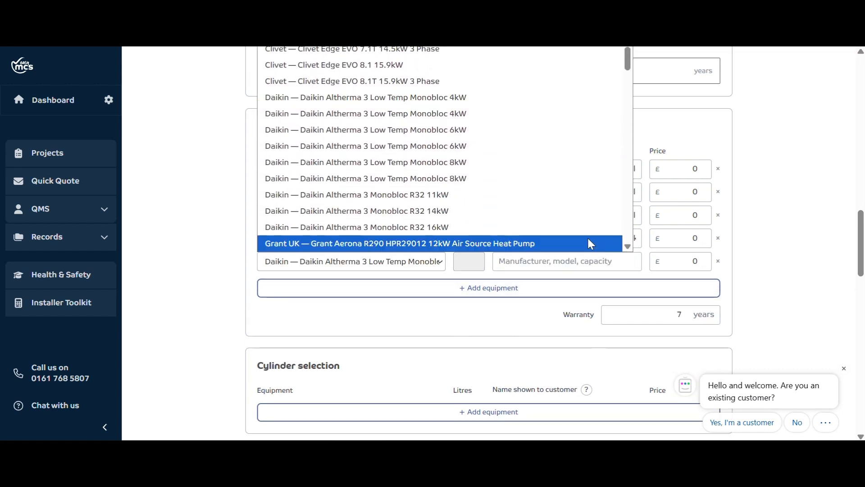
left_click(533, 216)
left_click(766, 275)
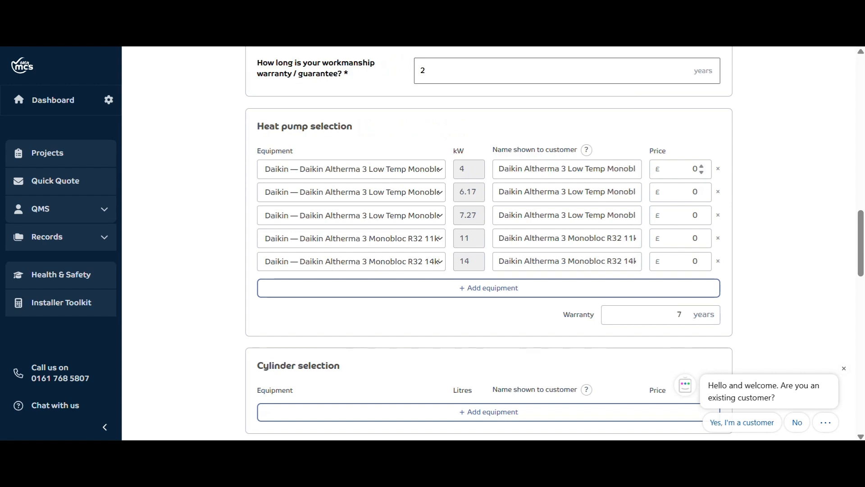
Price the five heat pumps at £6000, £7000, £8000, £9000 and £10000 in ascending order of kW
left_click(690, 169)
type("6000")
key("Tab")
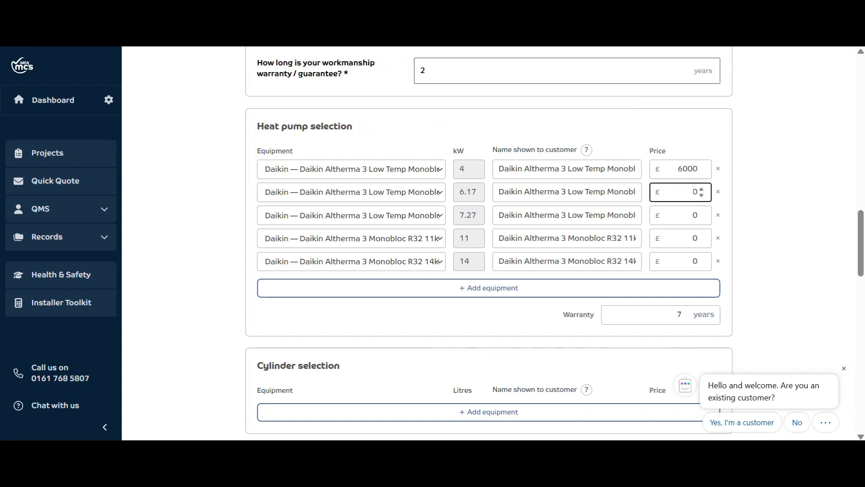
type("7000")
key("Tab")
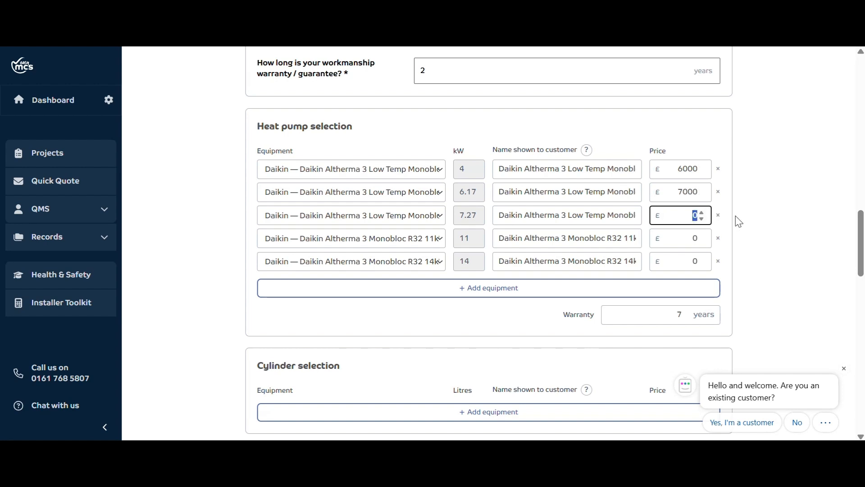
type("8000")
key("Tab")
type("9")
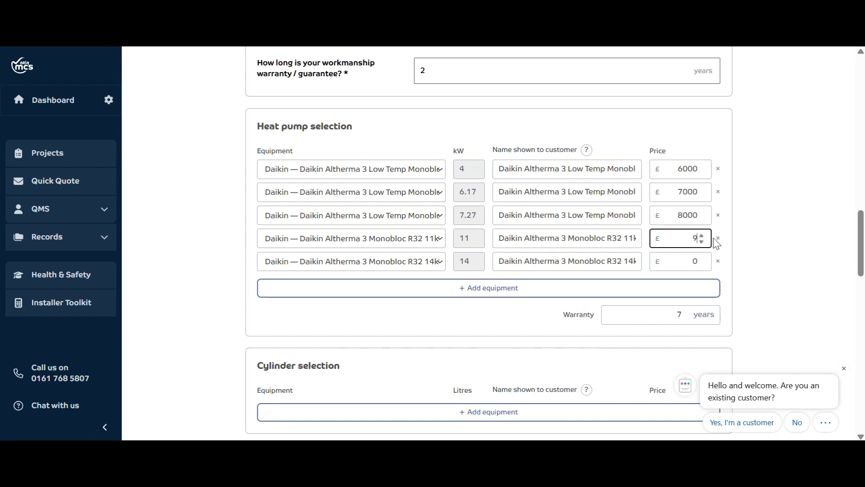
type("000")
key("Tab")
type("1")
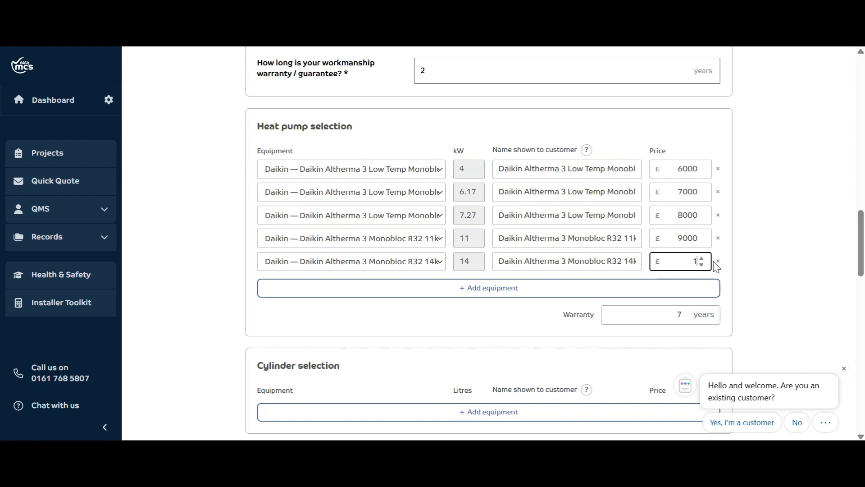
type("0000")
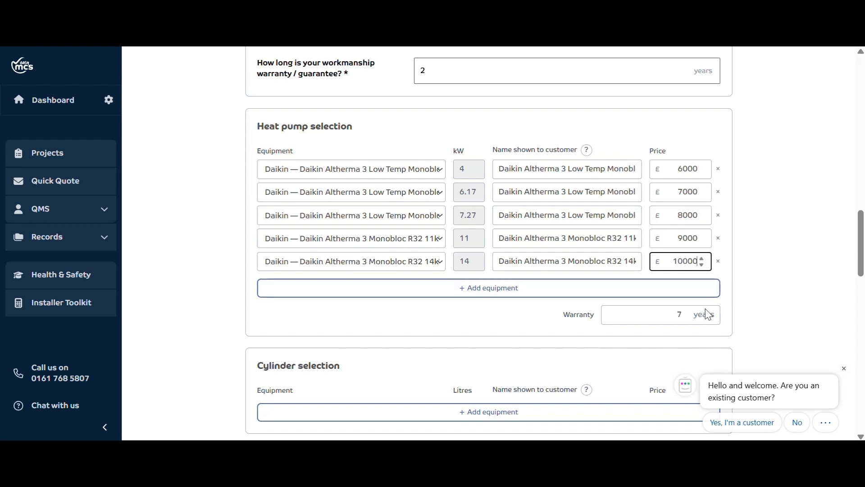
Add the Daikin Stainless steel domestic hot water tank 150L as the first cylinder
left_click_drag(861, 248, 857, 283)
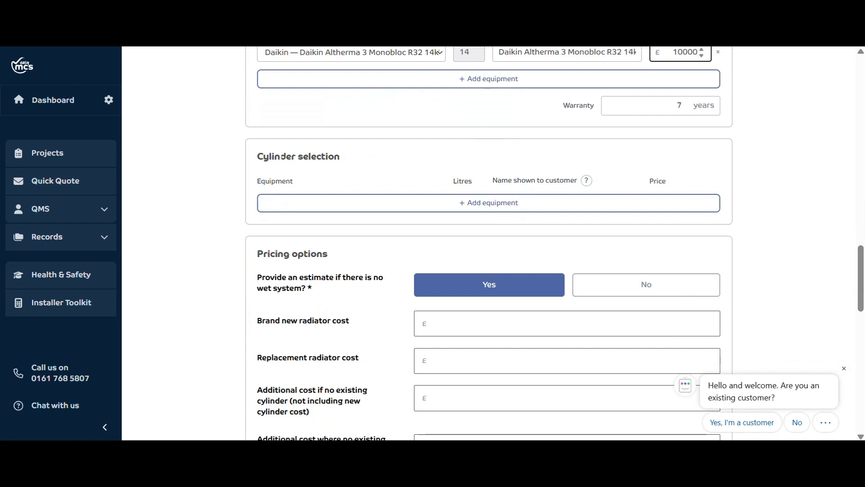
left_click(456, 210)
left_click(411, 199)
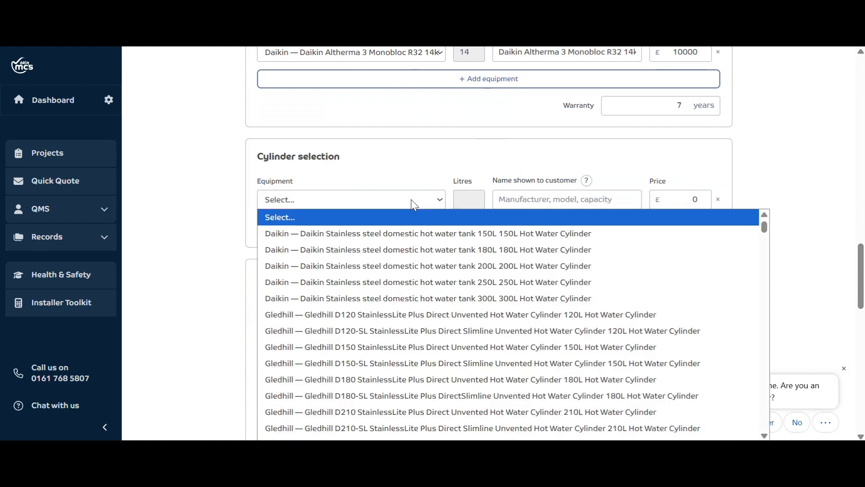
left_click(417, 229)
Add the 180L and 200L Daikin Stainless steel domestic hot water tanks to the cylinder selection
left_click(410, 234)
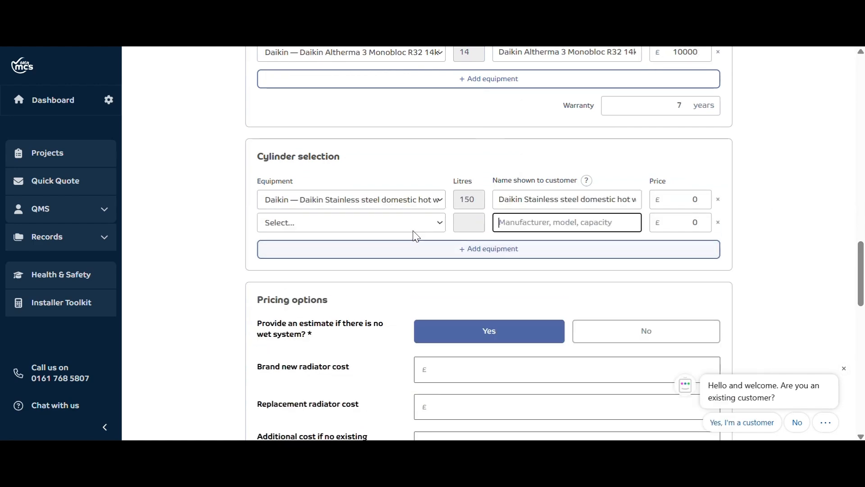
left_click(405, 224)
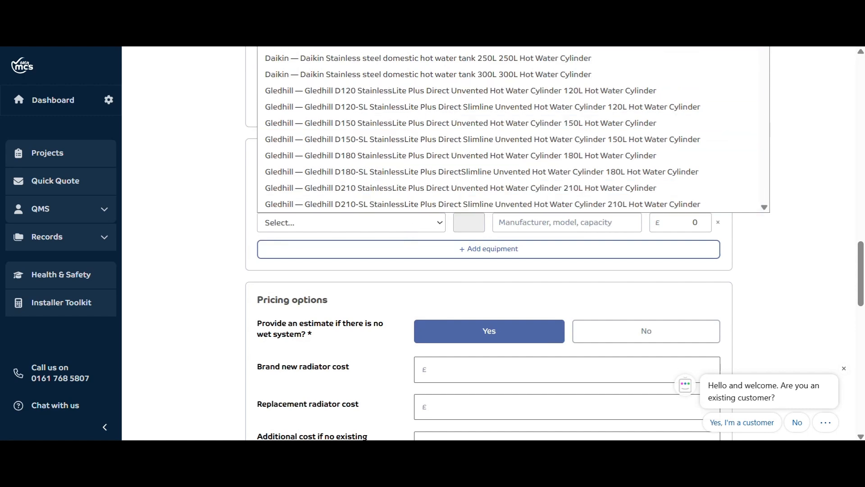
key("Escape")
left_click(406, 249)
left_click(397, 246)
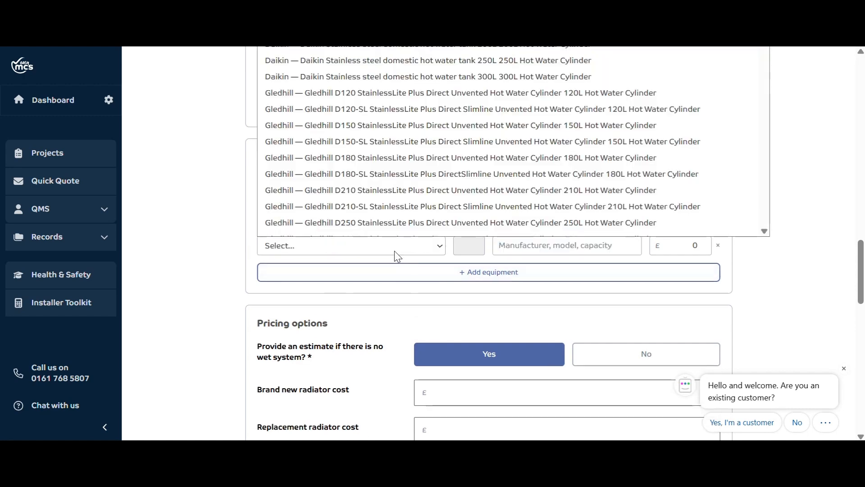
left_click(456, 34)
Add the 250L and 300L Daikin Stainless steel domestic hot water tanks to the cylinder selection
left_click(435, 271)
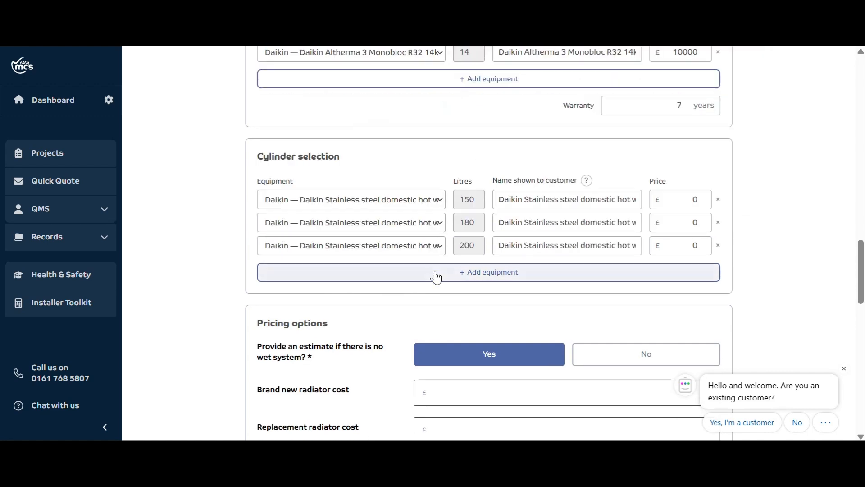
left_click(419, 271)
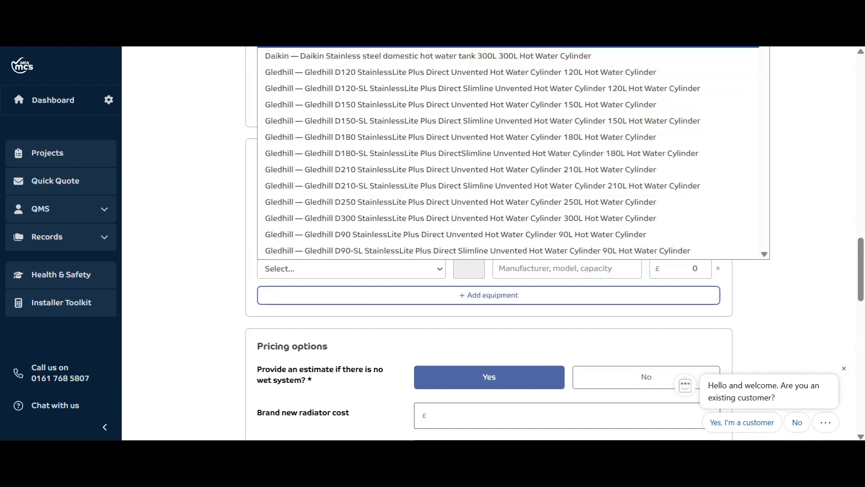
left_click(457, 38)
left_click(438, 298)
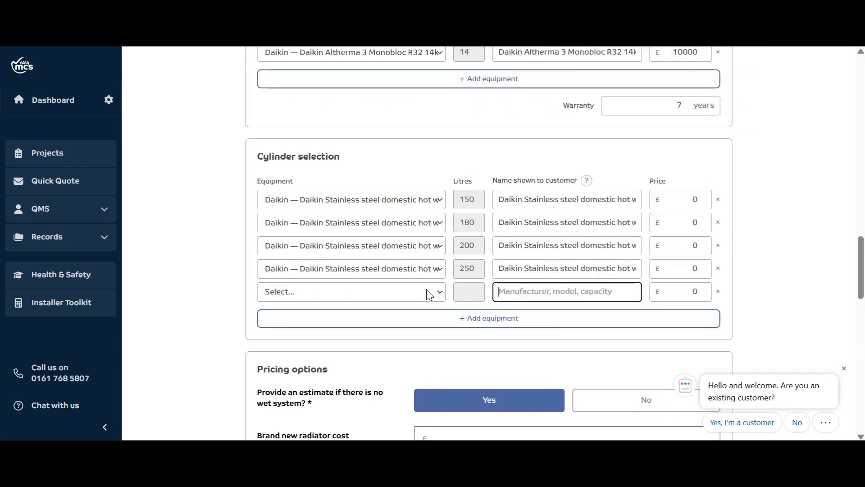
left_click(428, 293)
left_click(446, 49)
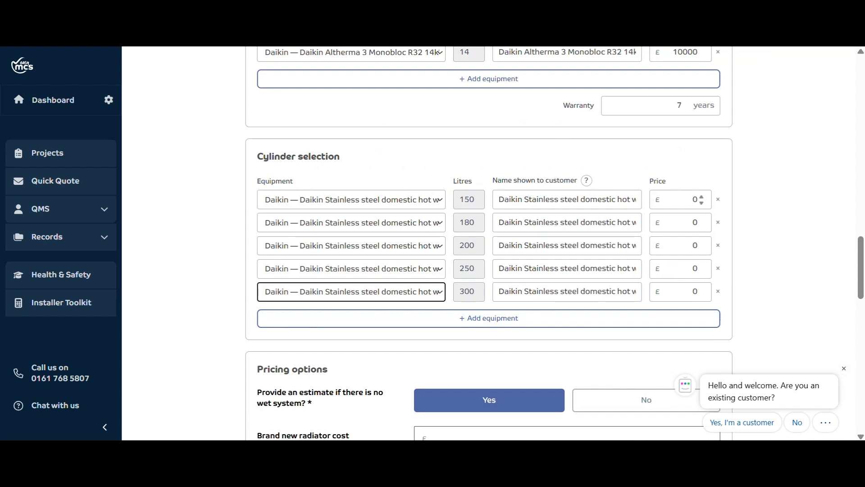
Price the five cylinders at £2000, £3000, £4000, £5000 and £6000 in ascending order of capacity
left_click_drag(691, 199, 715, 201)
type("2000")
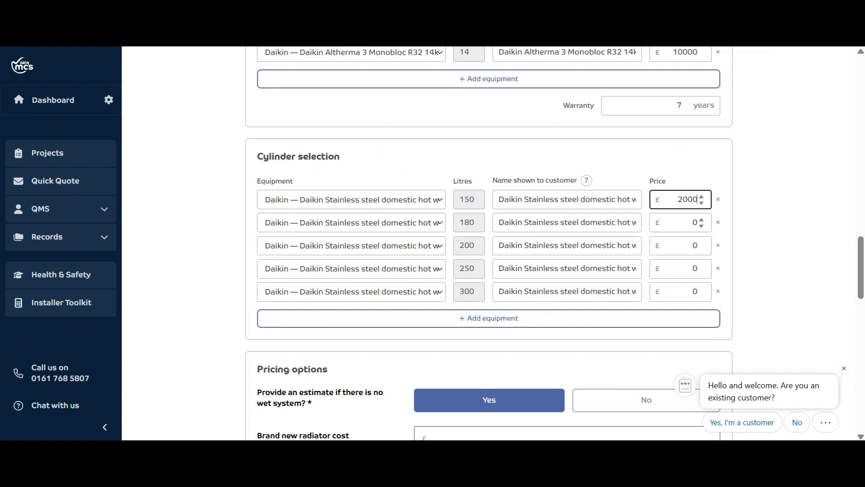
key("Tab")
type("3000")
key("Tab")
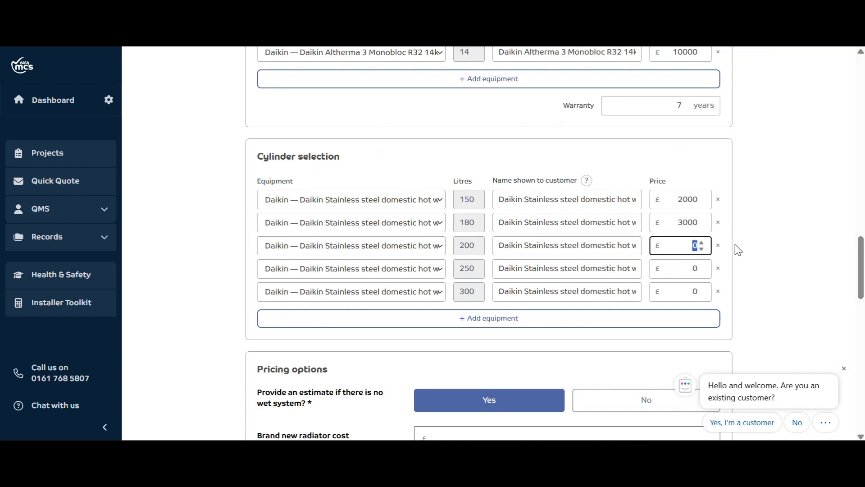
type("4000")
key("Tab")
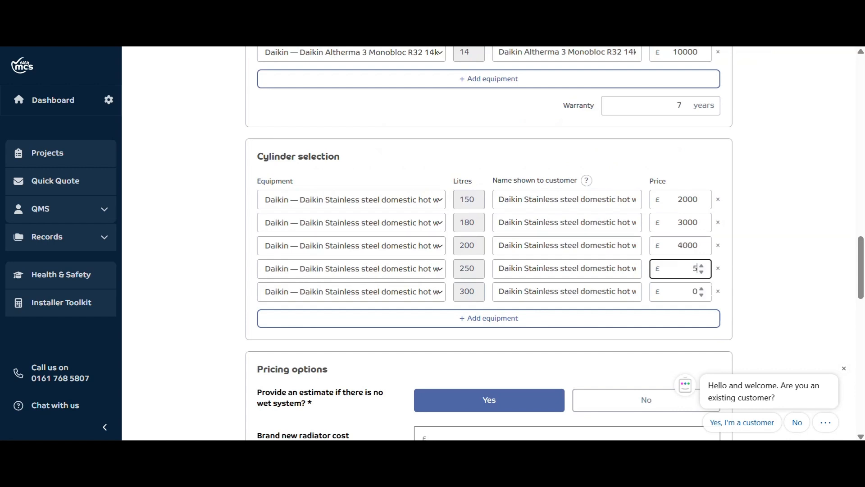
type("5000")
key("Tab")
type("6000")
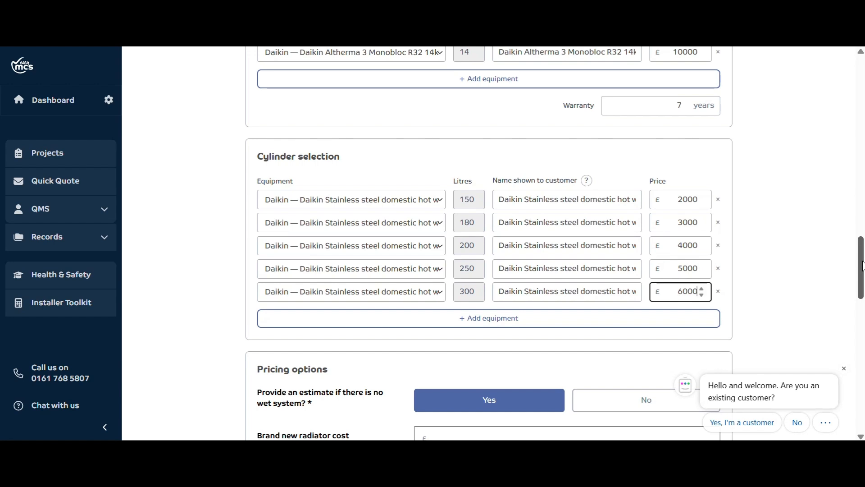
Set the brand new radiator cost to £400, replacement radiator cost to £200 and additional cost for no existing cylinder to £1000
left_click_drag(862, 266, 862, 313)
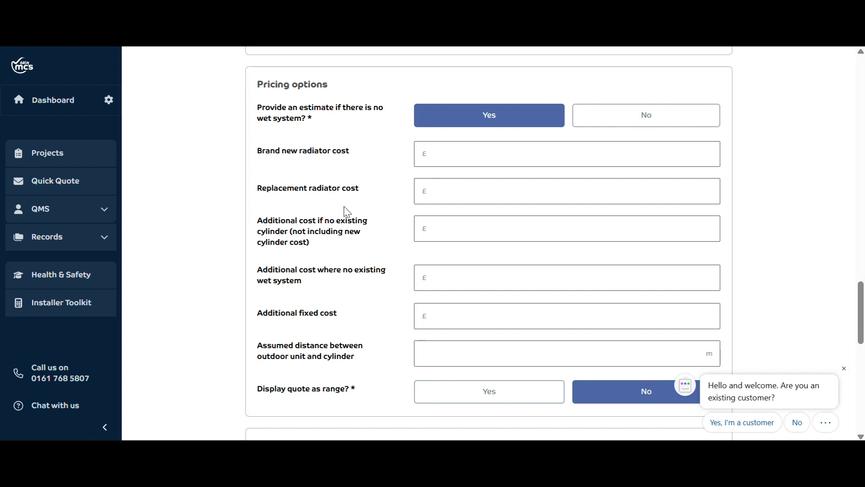
left_click(433, 154)
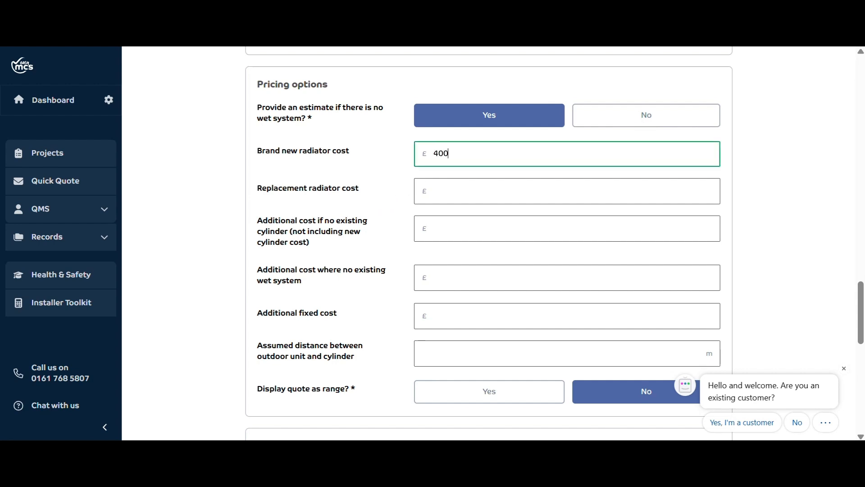
key("Tab")
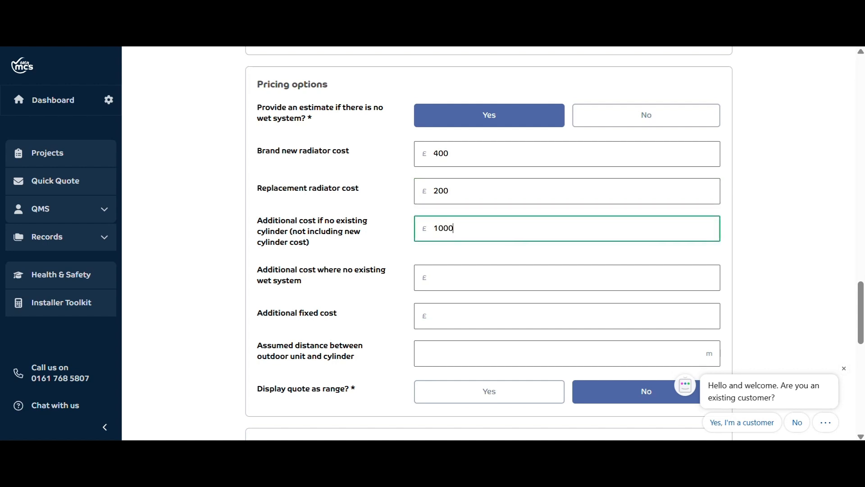
Set the additional cost where no existing wet system to £3000 and the additional fixed cost to £100
key("Tab")
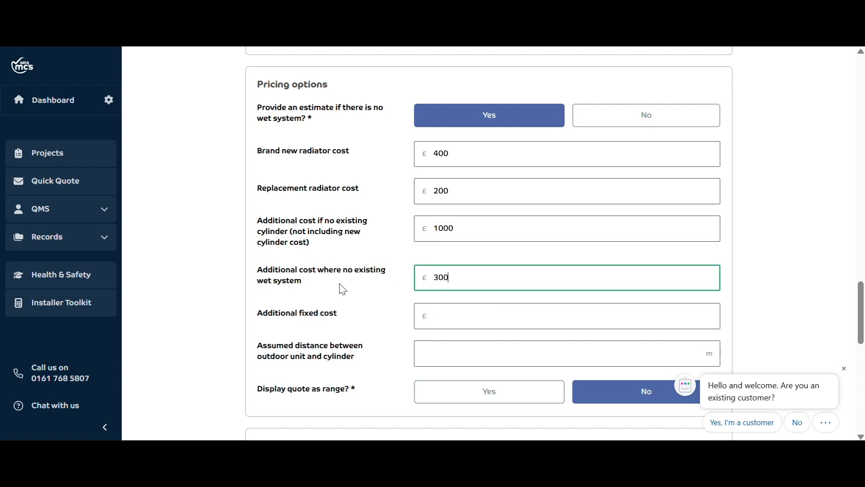
scroll(528, 217, "down", 3)
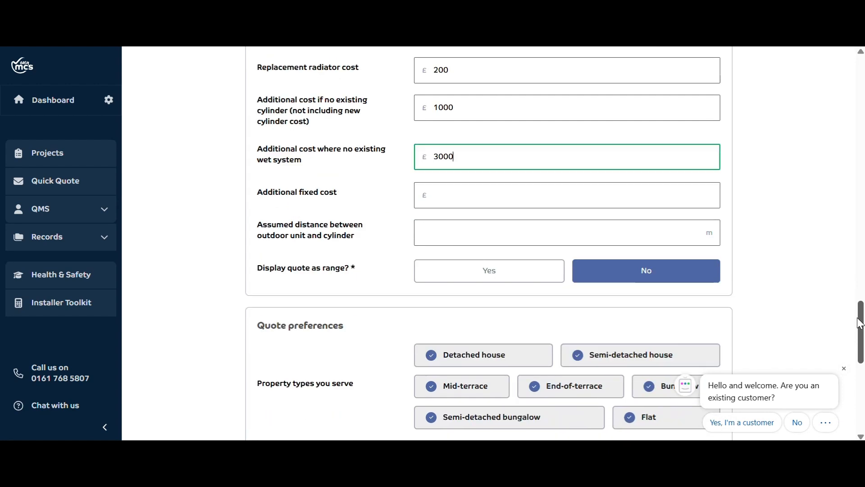
key("Tab")
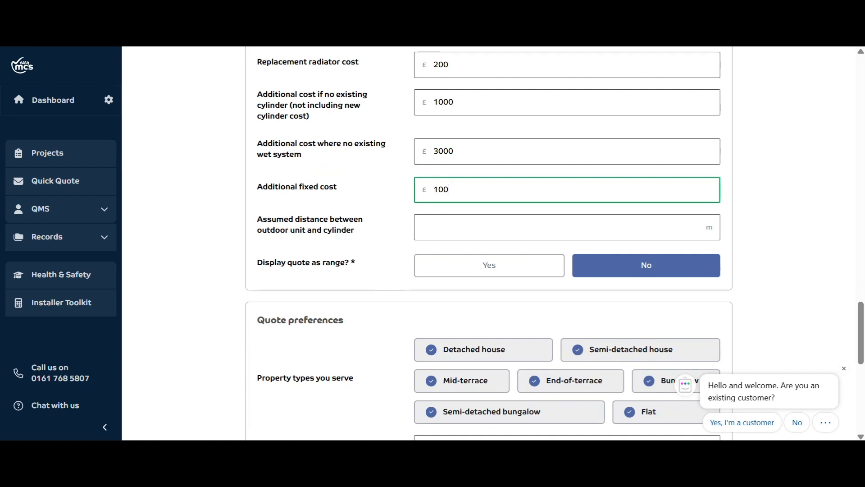
Set the assumed distance between outdoor unit and cylinder to 10 m and display the quote as a range
left_click(421, 227)
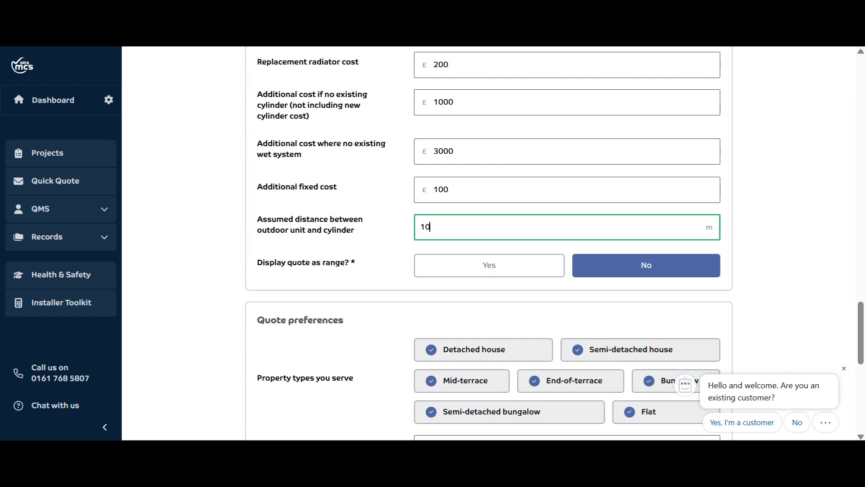
scroll(846, 321, "down", 1)
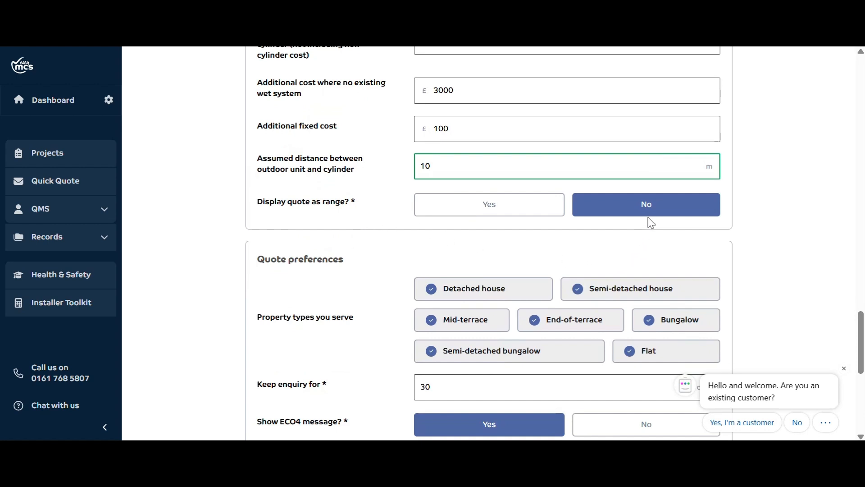
left_click(512, 211)
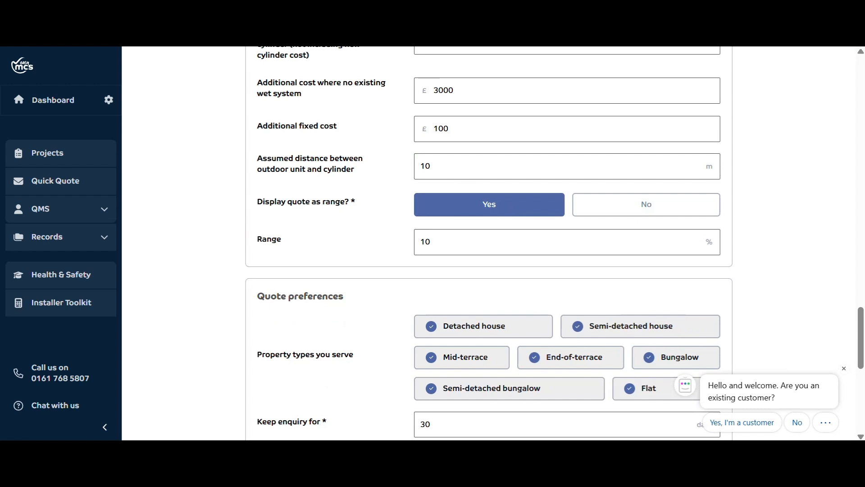
Exclude Mid-terrace and Flat from the property types served in the quote preferences
scroll(861, 326, "down", 4)
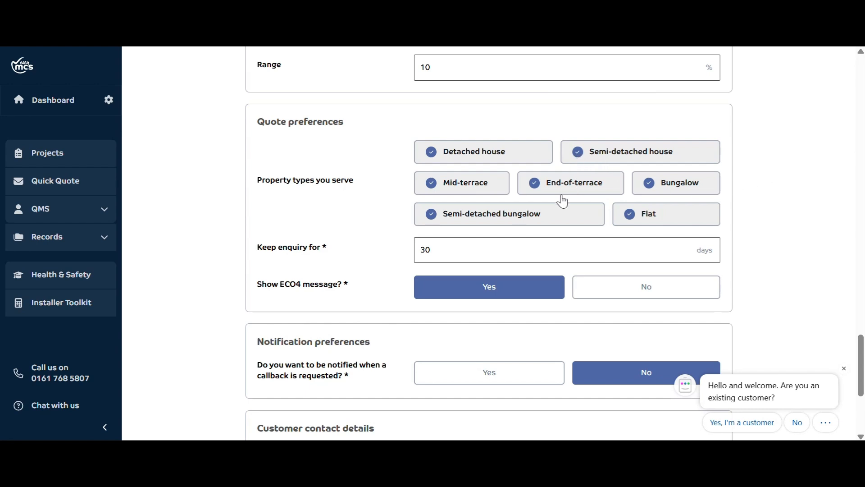
left_click(424, 185)
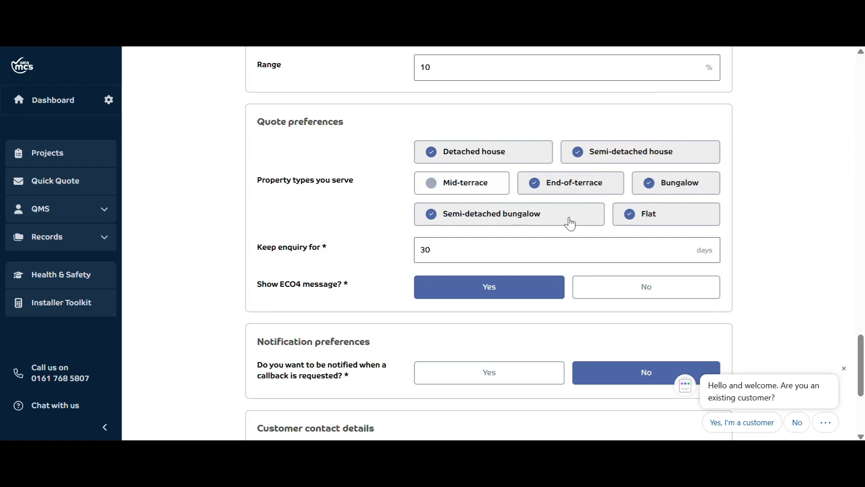
left_click(629, 218)
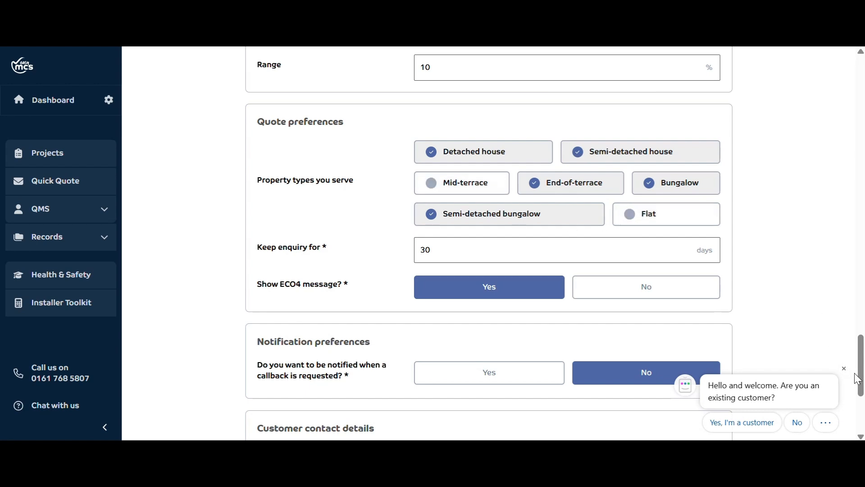
Try enabling notifications for callback requests and set the option back to No
left_click_drag(862, 364, 862, 373)
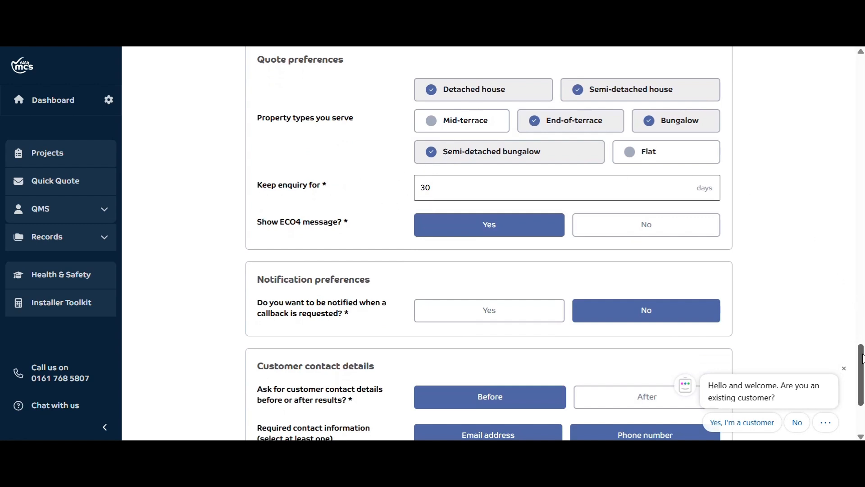
left_click_drag(862, 358, 862, 379)
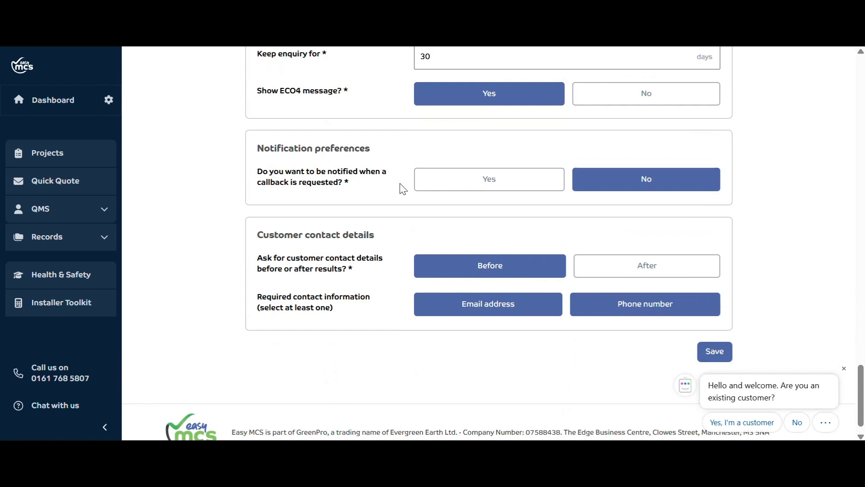
left_click(504, 185)
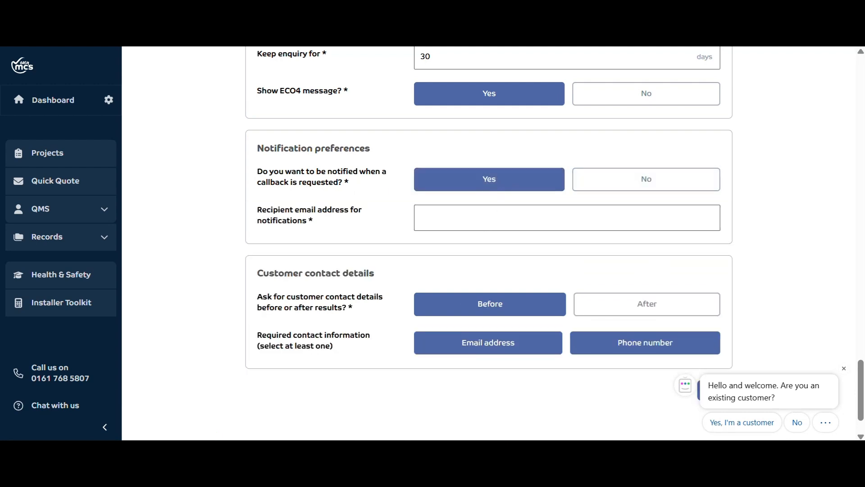
left_click(652, 187)
Remove the email address from the required customer contact information, keeping only the phone number
scroll(863, 372, "down", 1)
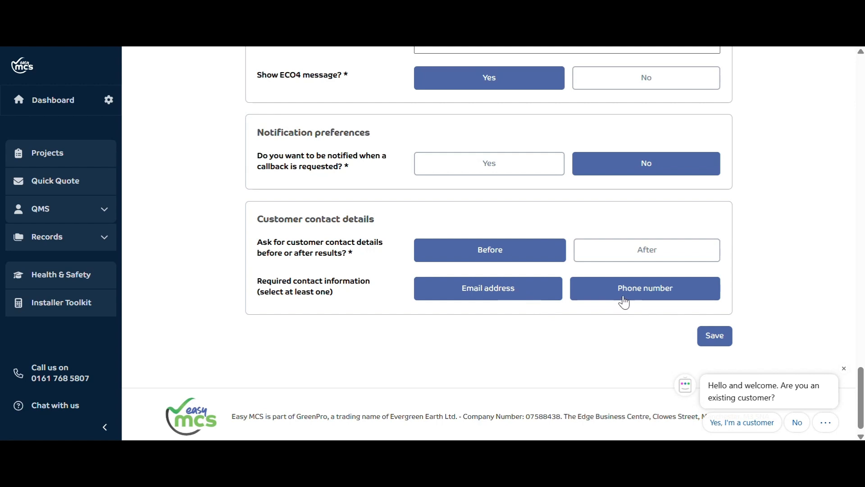
left_click(507, 295)
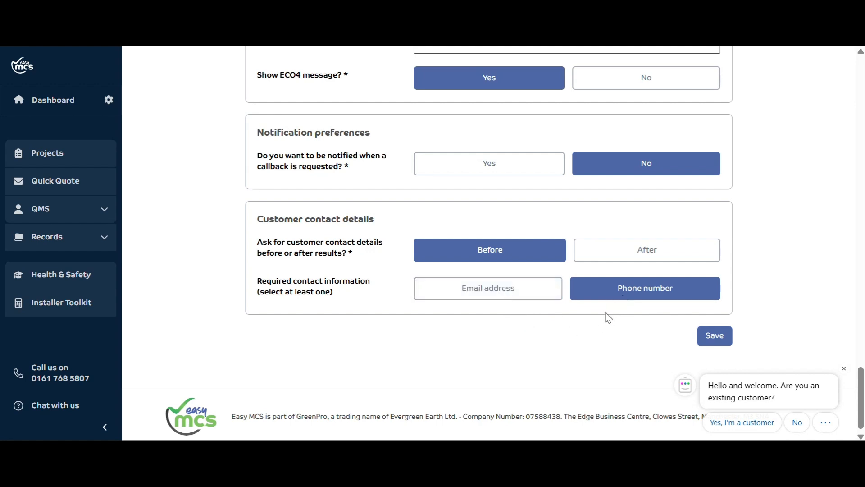
Add the email address to the required customer contact information alongside the phone number and save the configuration
left_click(514, 296)
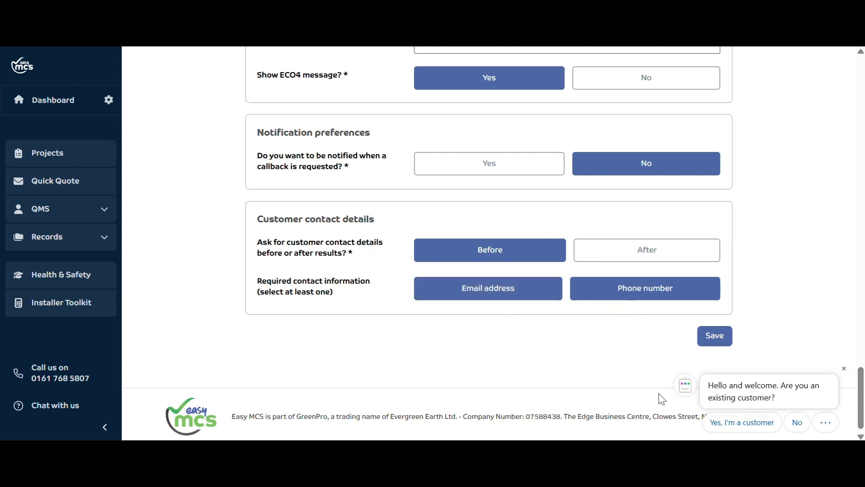
left_click(716, 342)
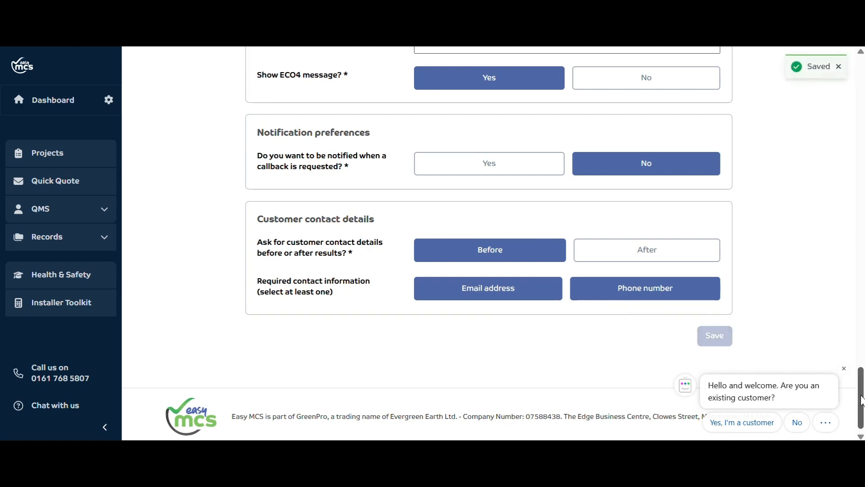
Open the company's Heat Quick Quote URL, look up the property by its postcode and choose the matching address
left_click_drag(860, 394, 860, 83)
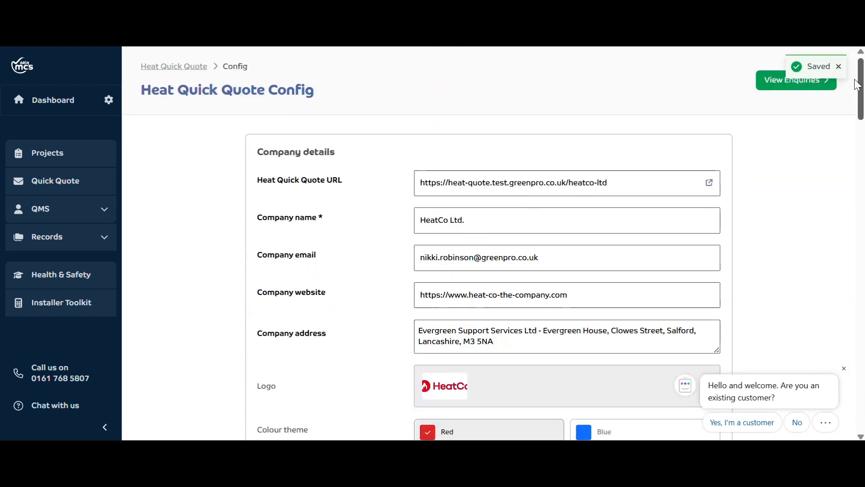
left_click(709, 183)
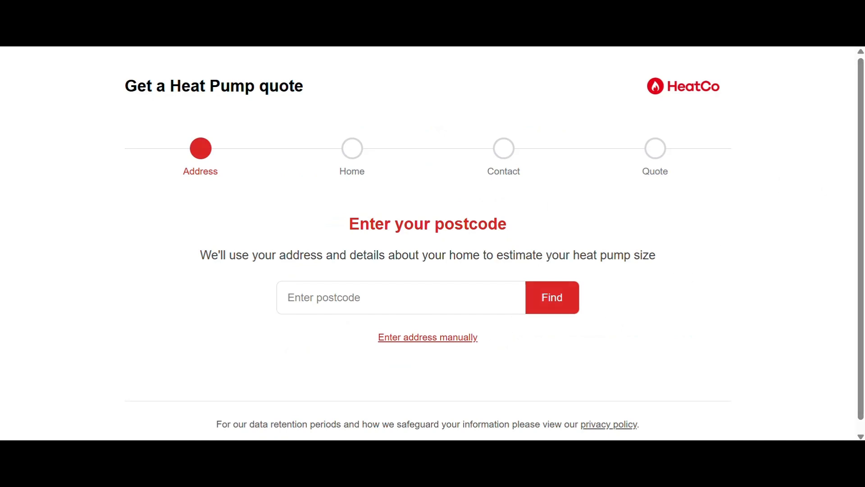
left_click(387, 297)
left_click(373, 334)
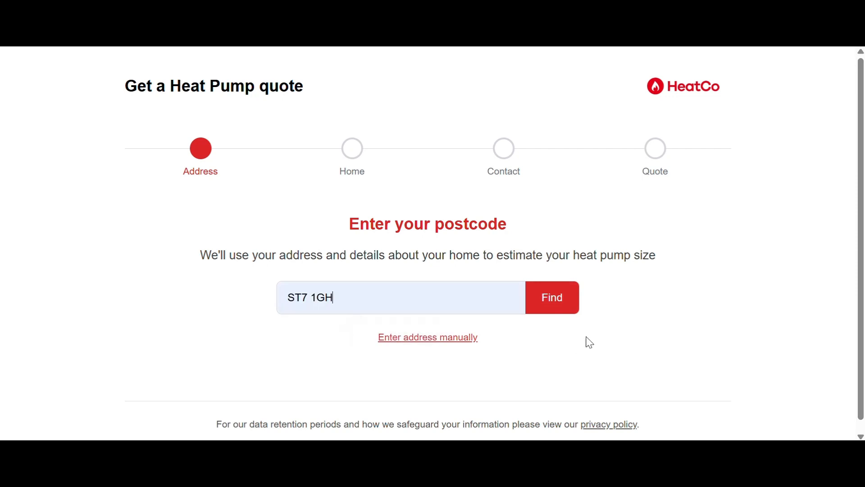
left_click(560, 307)
left_click(514, 303)
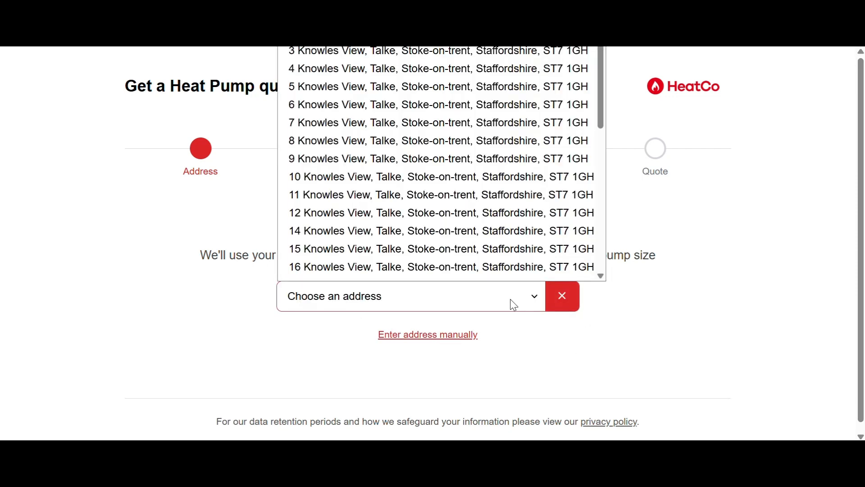
left_click(465, 131)
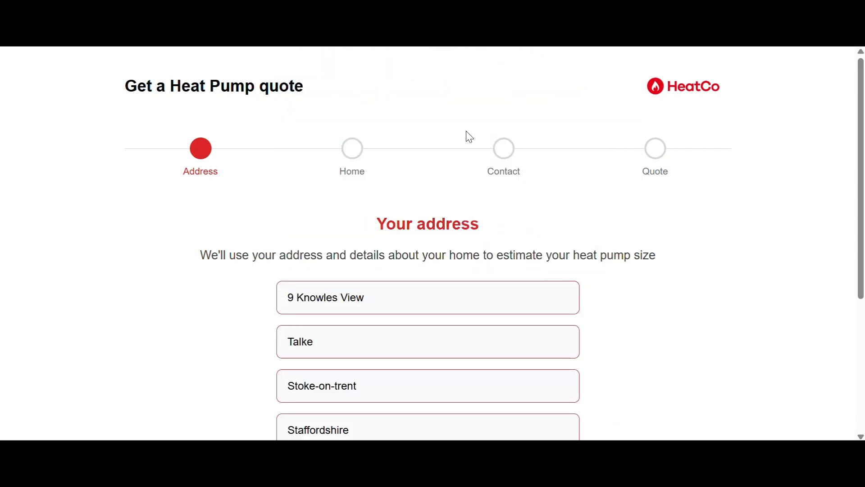
Confirm the property's address and use the Energy Performance Certificate information to pre-fill the home details
left_click_drag(862, 174, 666, 348)
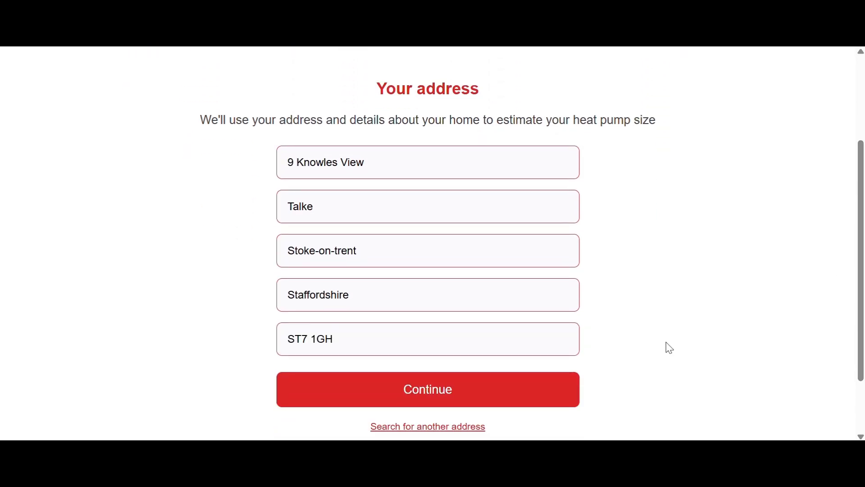
left_click(499, 399)
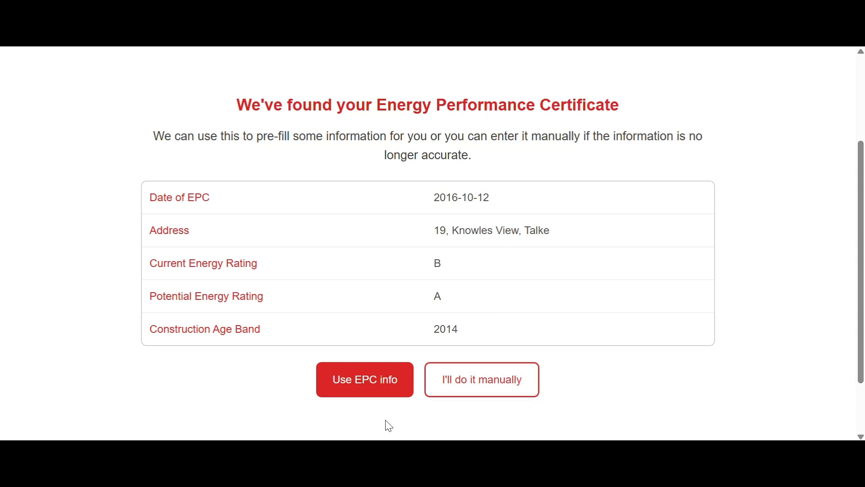
left_click(378, 384)
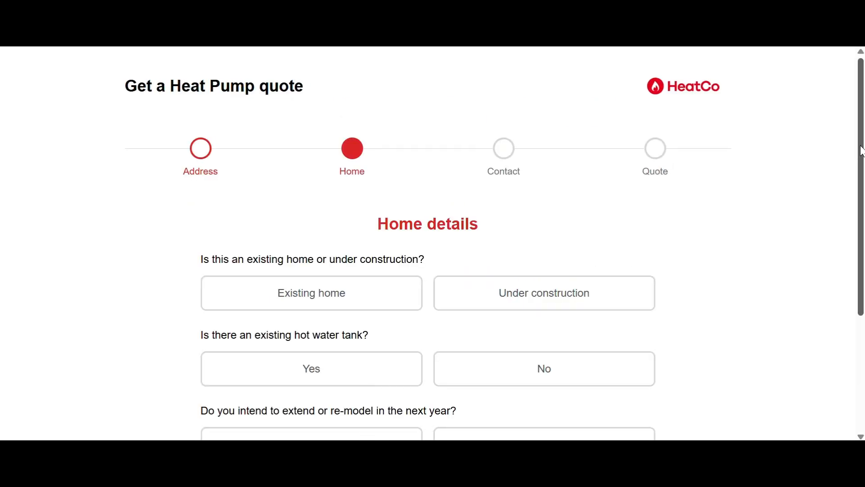
Describe the property as an existing home and answer No to having an existing hot water tank
left_click_drag(862, 151, 862, 217)
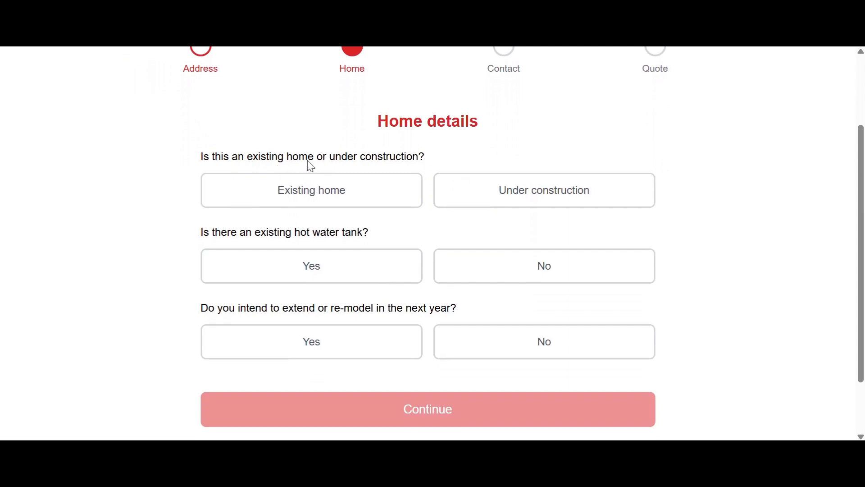
left_click(359, 191)
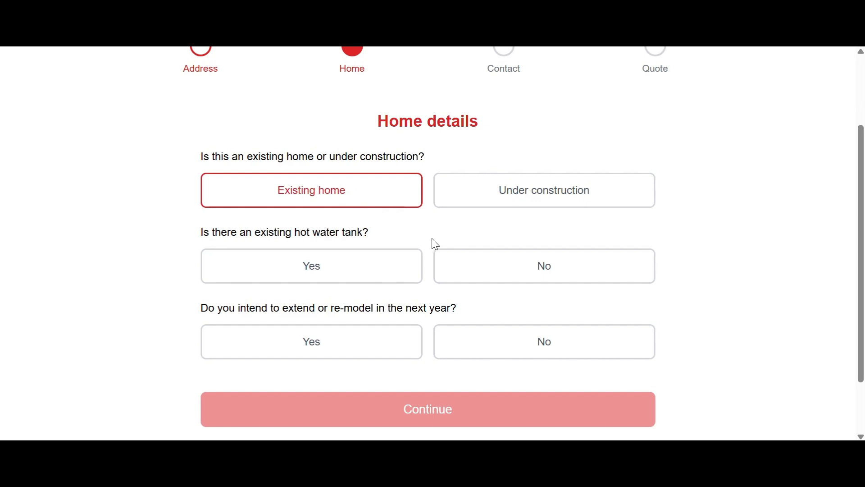
left_click(335, 269)
left_click(545, 272)
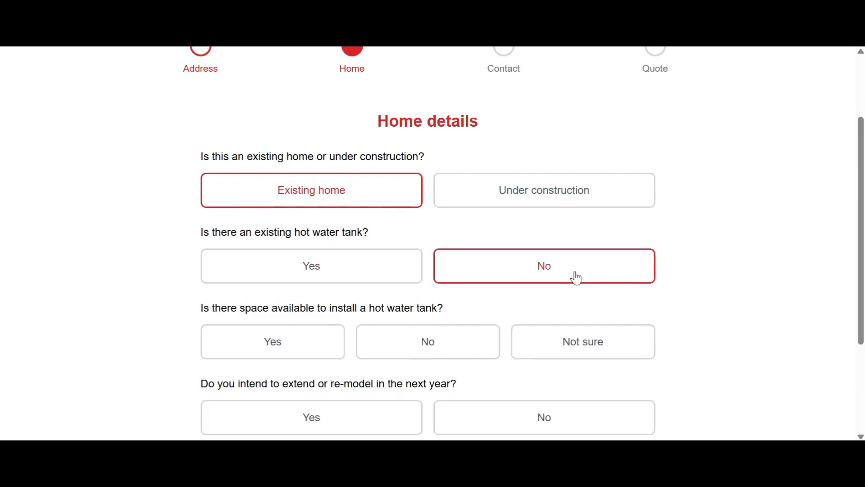
Try the No and Not sure answers about space for a hot water tank, and set the answer to Yes
scroll(862, 202, "down", 1)
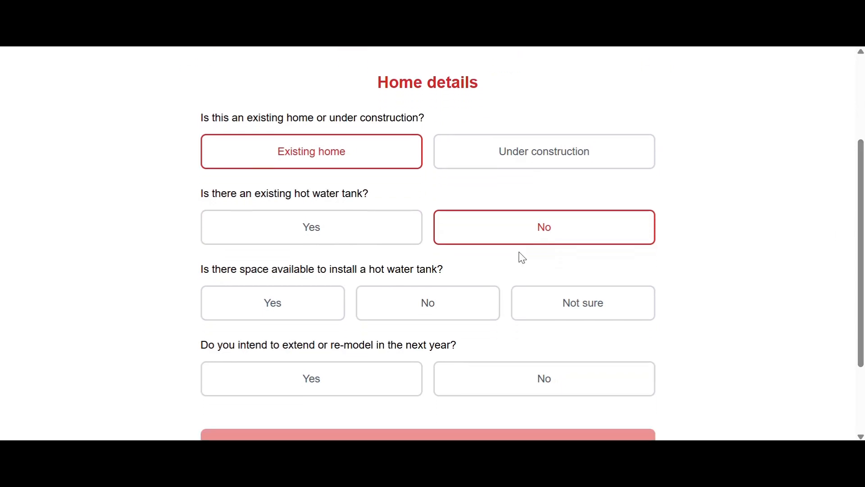
left_click(279, 304)
left_click(439, 311)
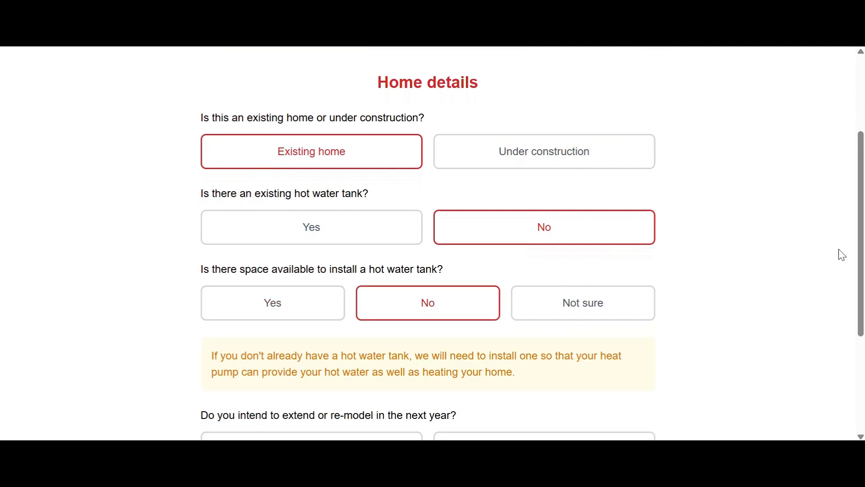
scroll(862, 214, "down", 2)
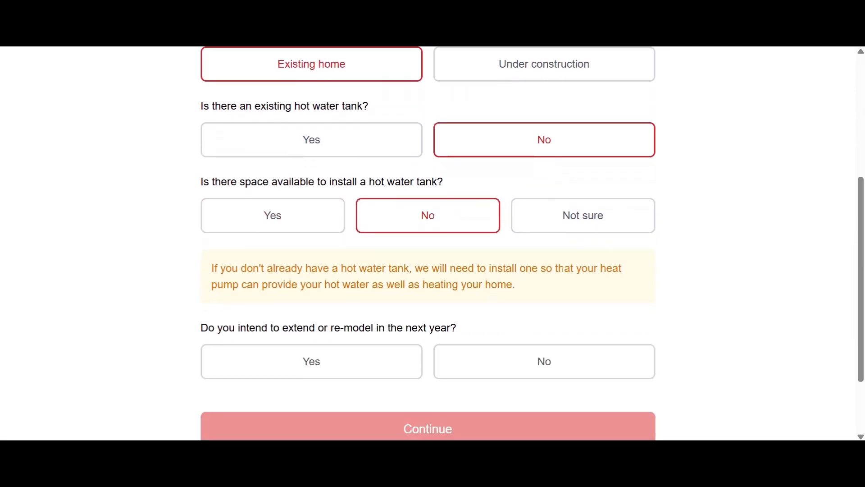
left_click(591, 230)
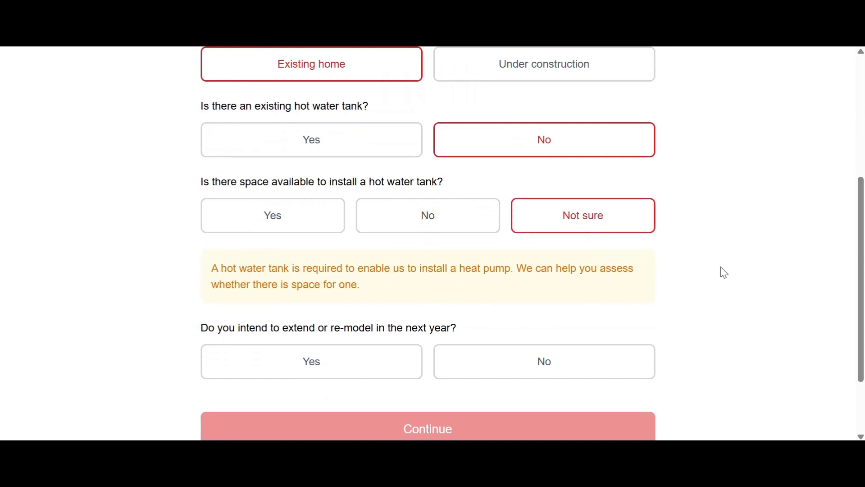
scroll(479, 197, "down", 1)
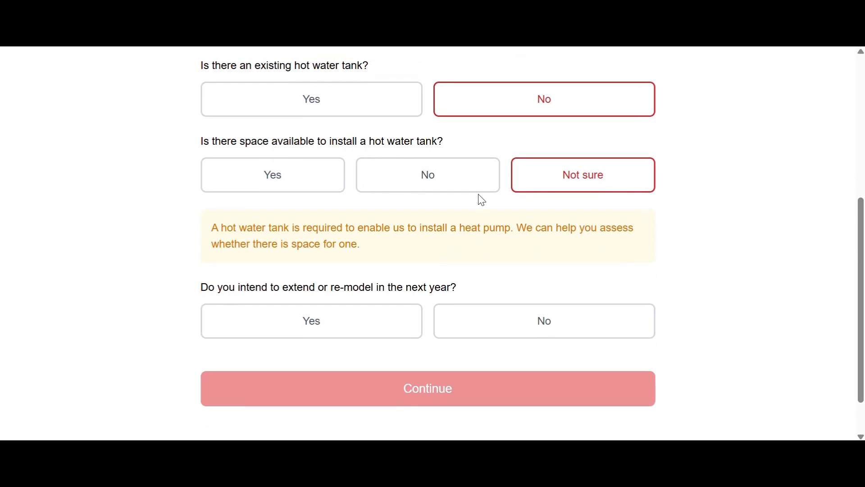
left_click(305, 183)
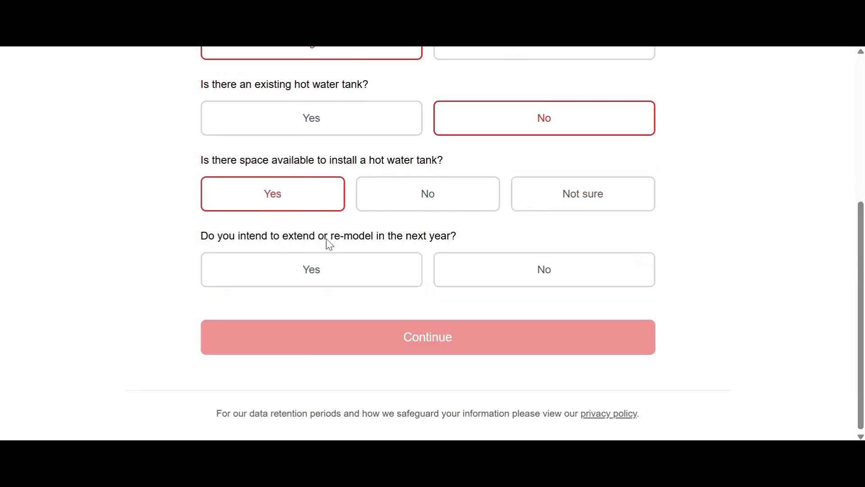
Try Yes for the plan to extend or re-model in the next year, set it to No and continue
left_click(405, 264)
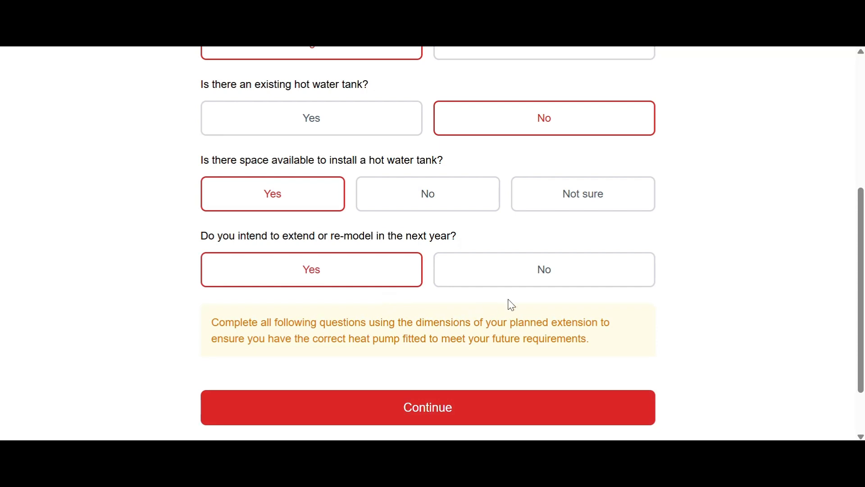
left_click(539, 277)
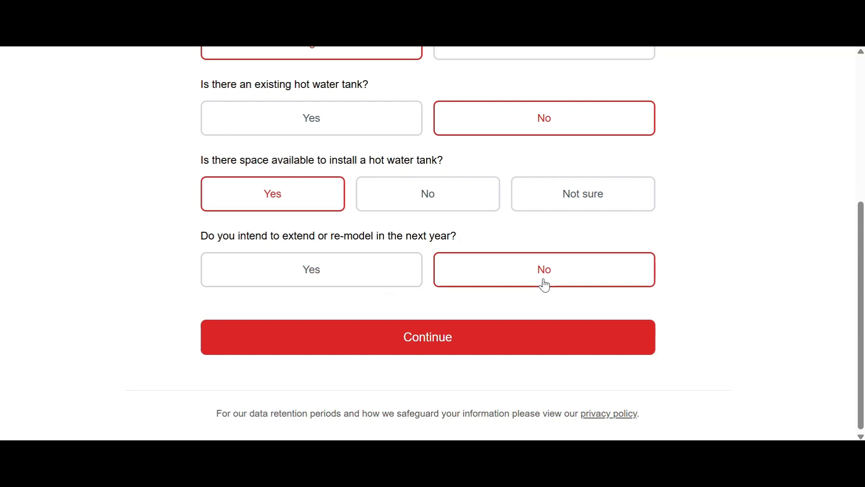
left_click(437, 349)
Describe the home as a semi-detached house with 3 bedrooms
left_click_drag(861, 208, 861, 184)
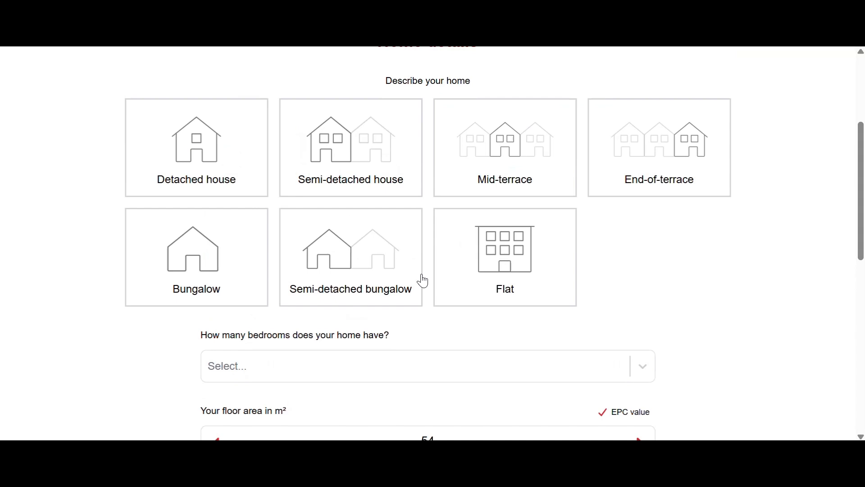
left_click(369, 163)
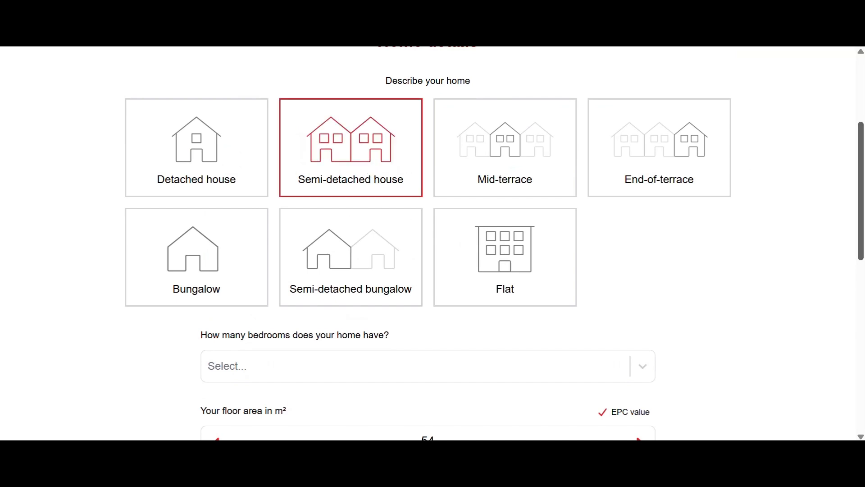
left_click_drag(861, 168, 860, 243)
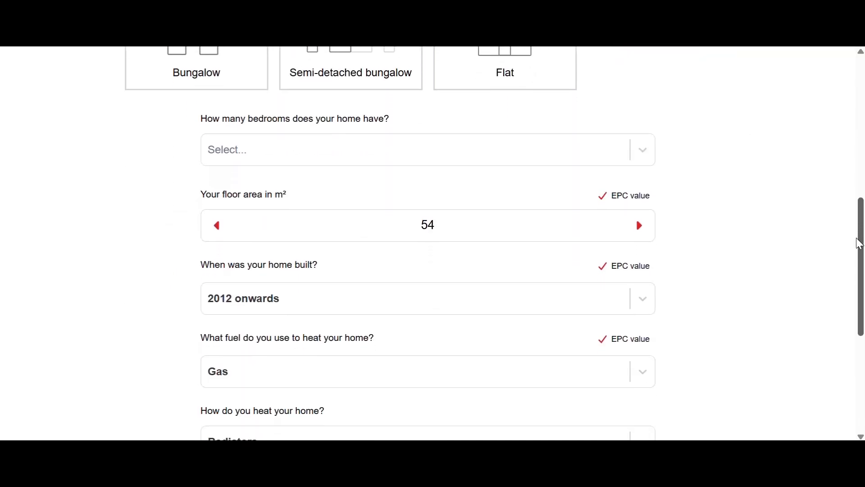
left_click(611, 158)
left_click(455, 253)
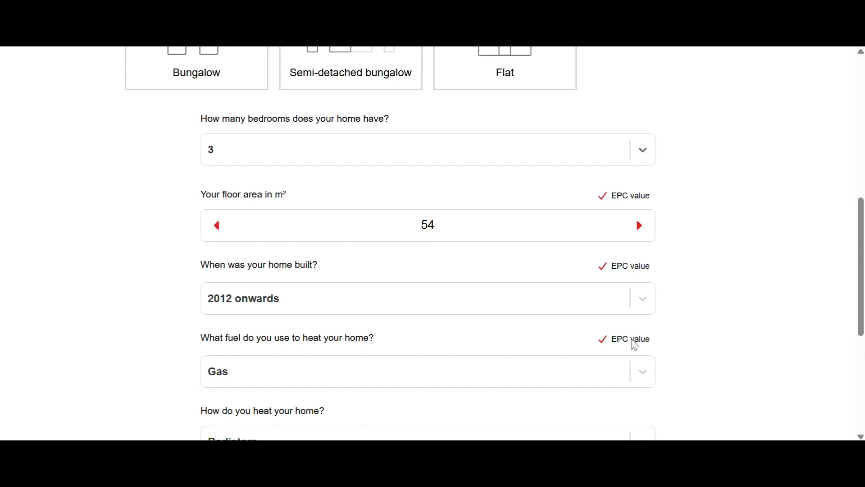
Choose Radiators as the way the home is heated
left_click_drag(859, 212, 860, 284)
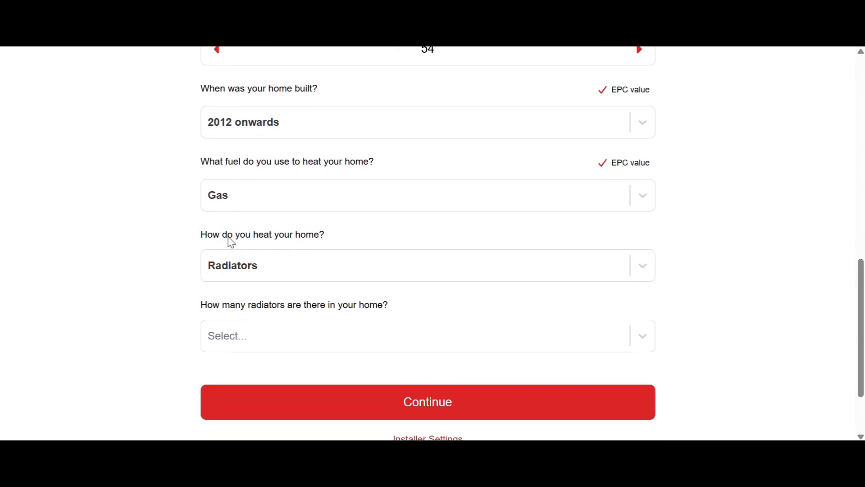
left_click(361, 265)
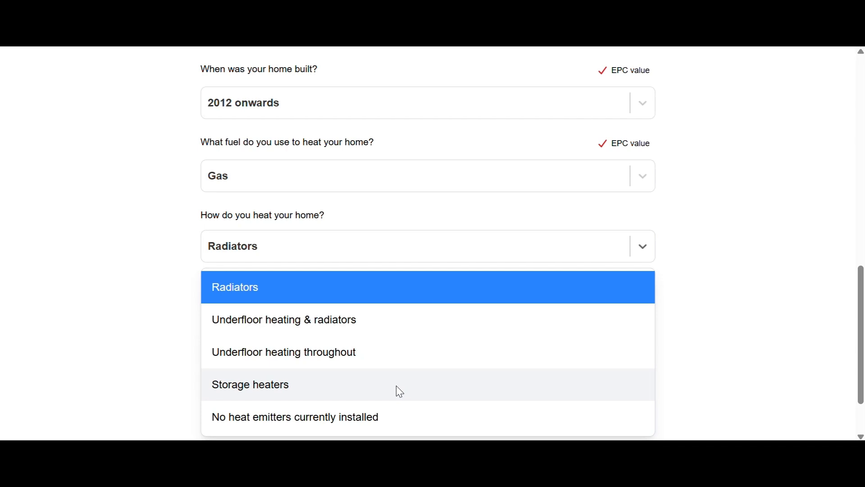
left_click(277, 298)
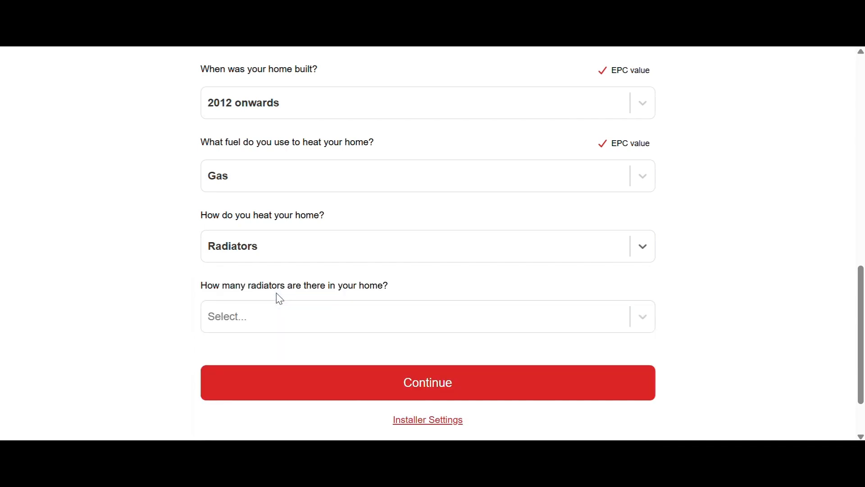
Set the number of radiators in the home to 7 and continue to the contact details
left_click(618, 325)
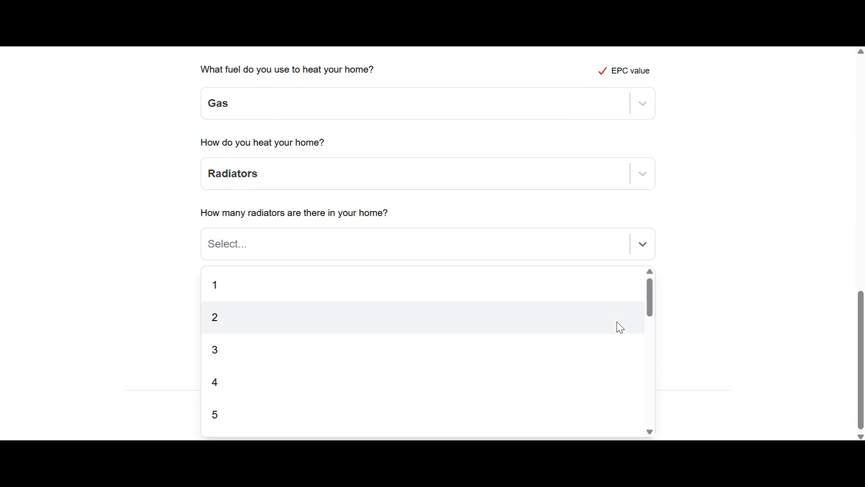
left_click(452, 390)
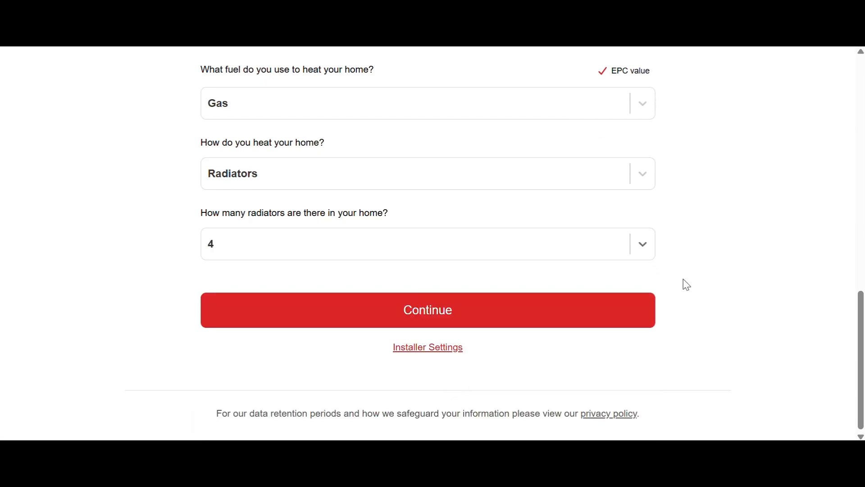
left_click(647, 253)
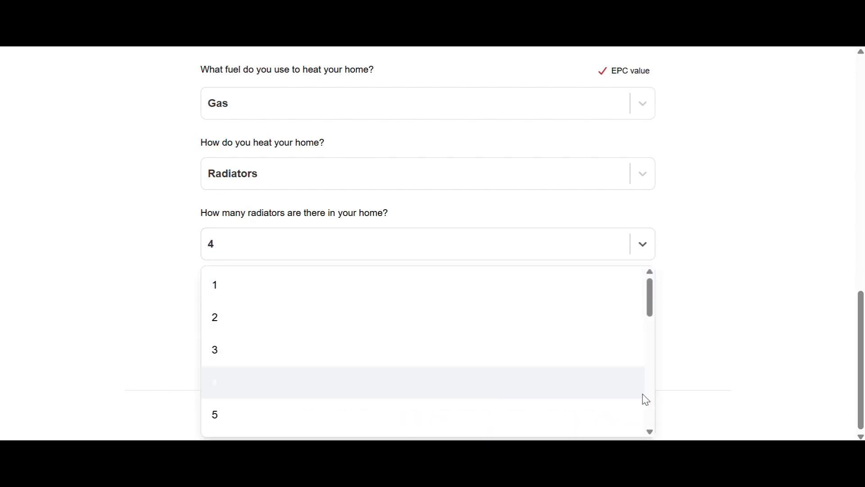
scroll(649, 432, "down", 2)
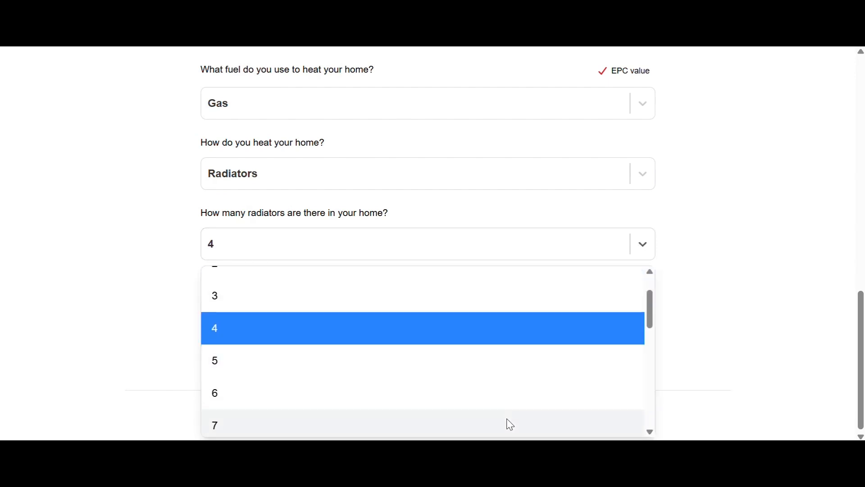
left_click(508, 423)
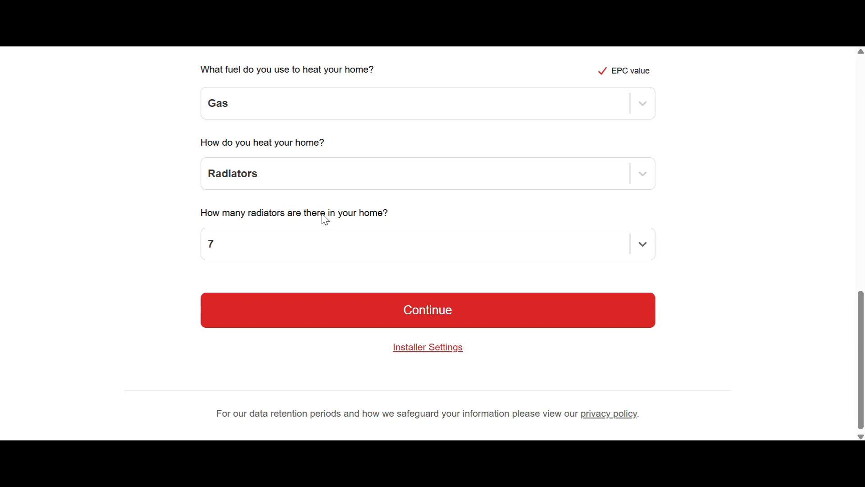
left_click(433, 318)
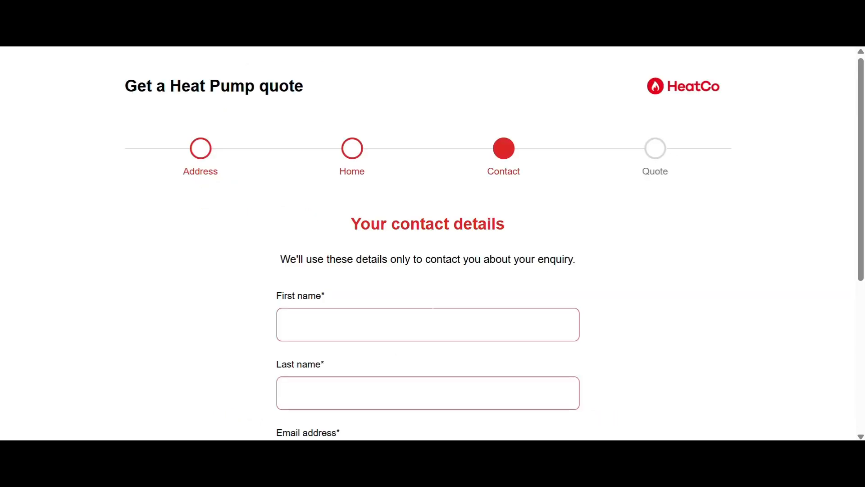
Enter the customer's first name, e-mail address and phone number in the contact details form
left_click_drag(861, 161, 861, 253)
left_click(439, 163)
left_click(375, 198)
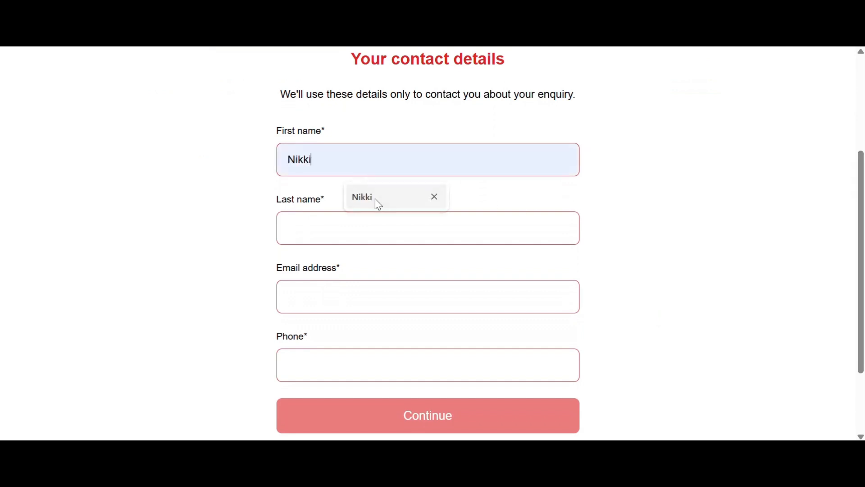
left_click(371, 228)
left_click(359, 296)
left_click(378, 335)
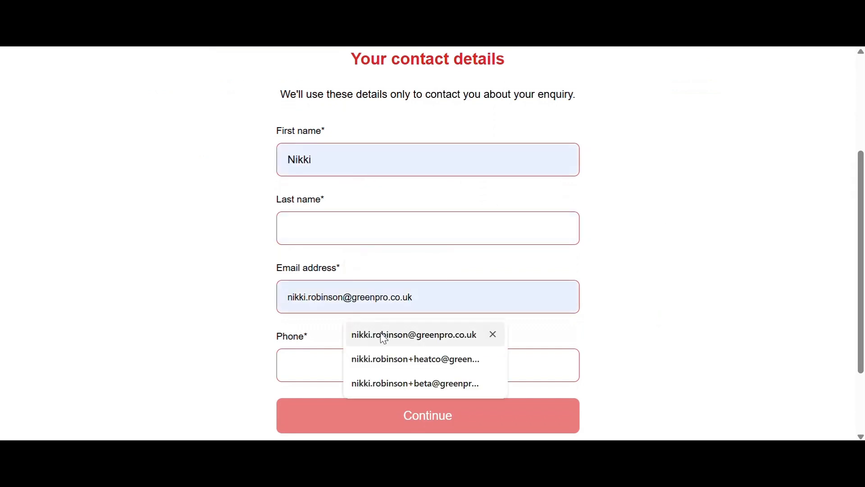
left_click(370, 359)
left_click(372, 401)
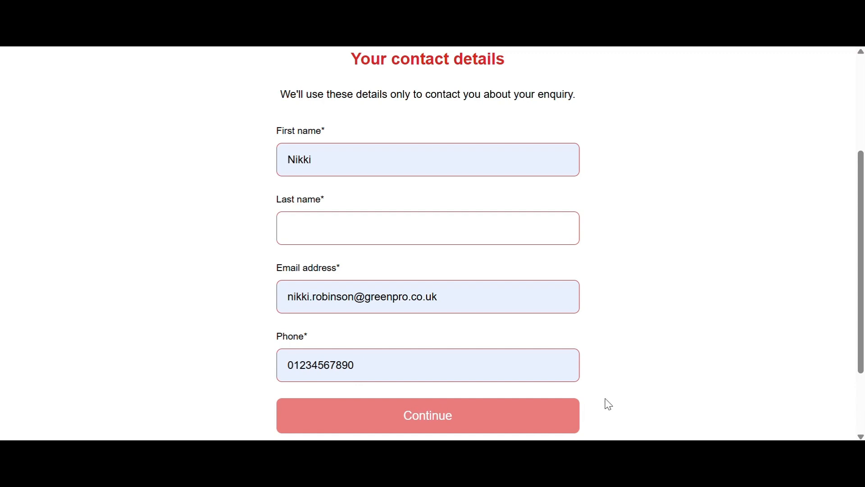
Enter the customer's last name and submit the contact details to get the quote
left_click(432, 235)
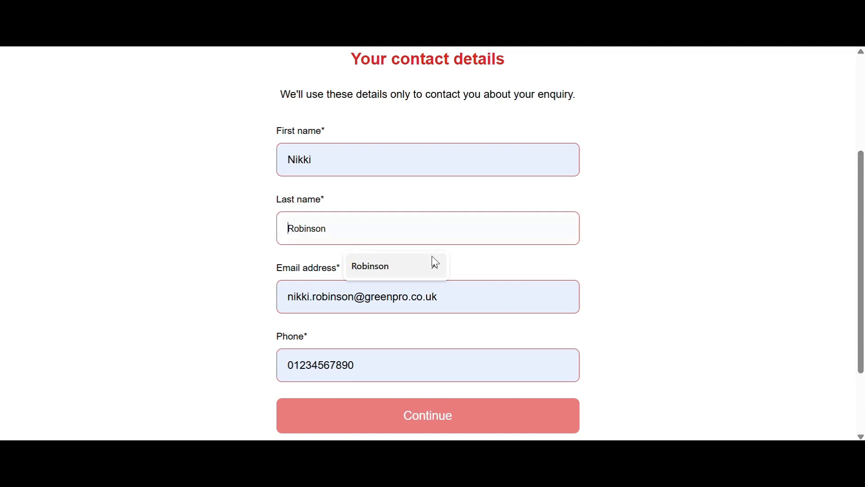
left_click(419, 264)
scroll(860, 256, "down", 1)
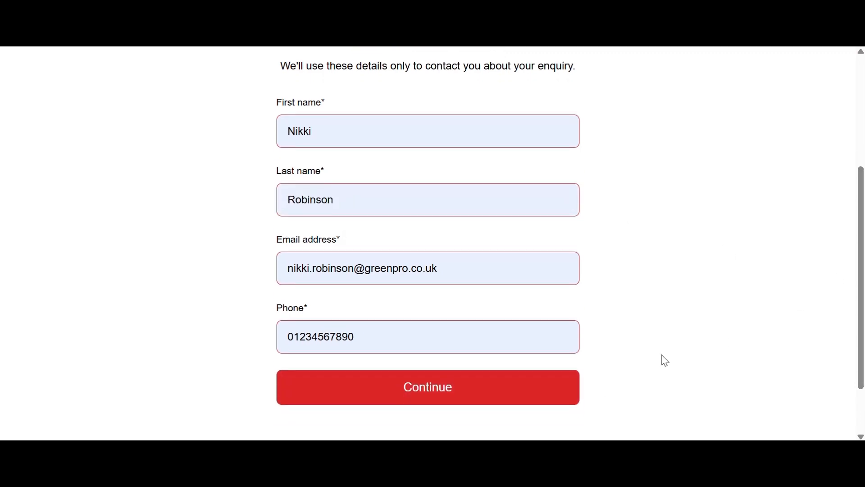
left_click(489, 385)
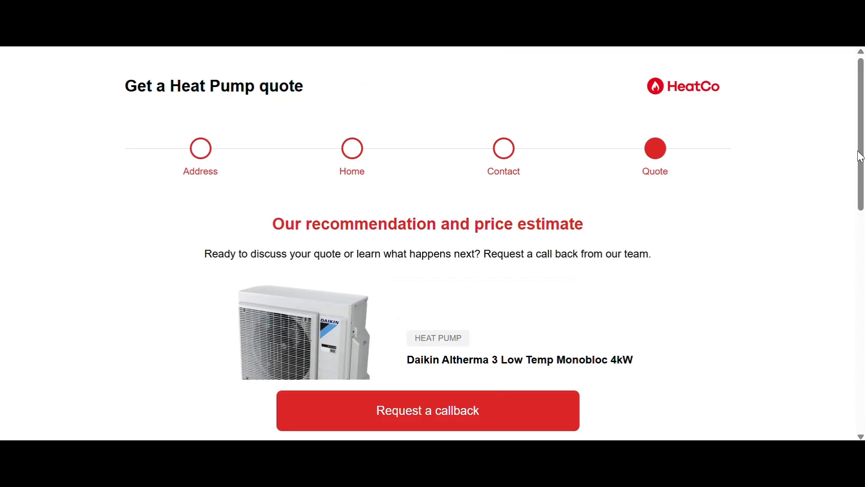
Review the quote's recommended heat pump, estimated total installation price and Boiler Upgrade Scheme grant breakdown
scroll(857, 165, "down", 2)
scroll(857, 165, "down", 1)
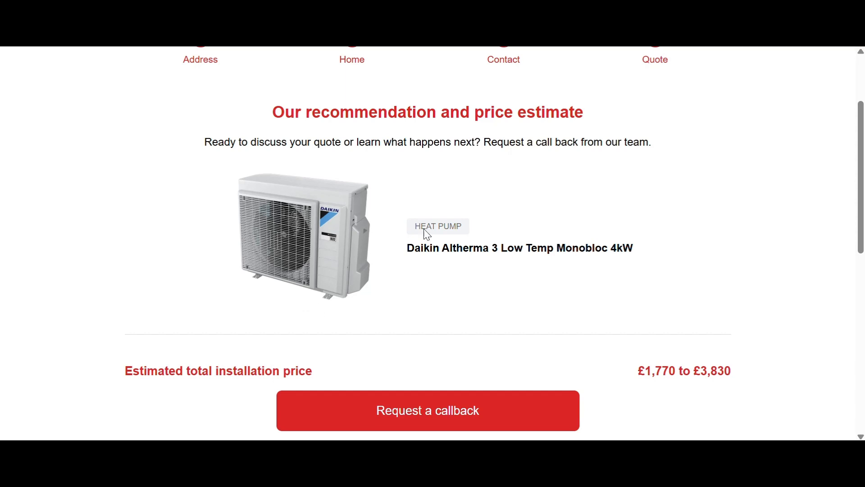
left_click_drag(862, 147, 851, 220)
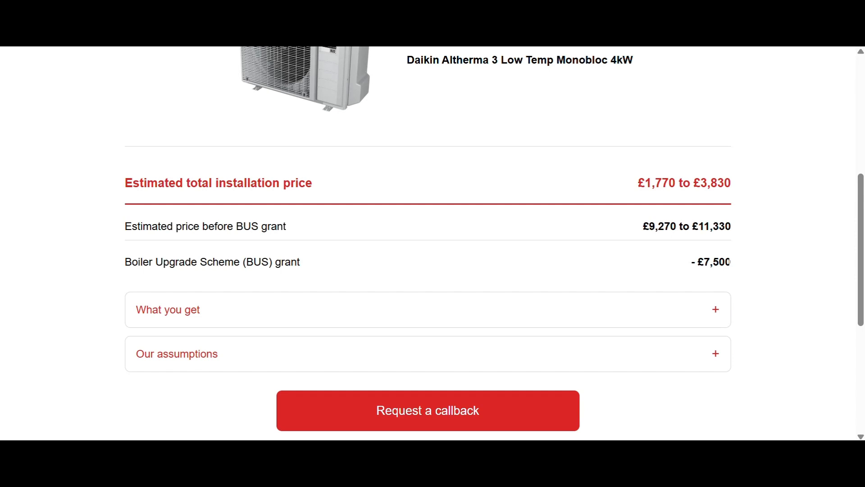
left_click_drag(858, 190, 855, 237)
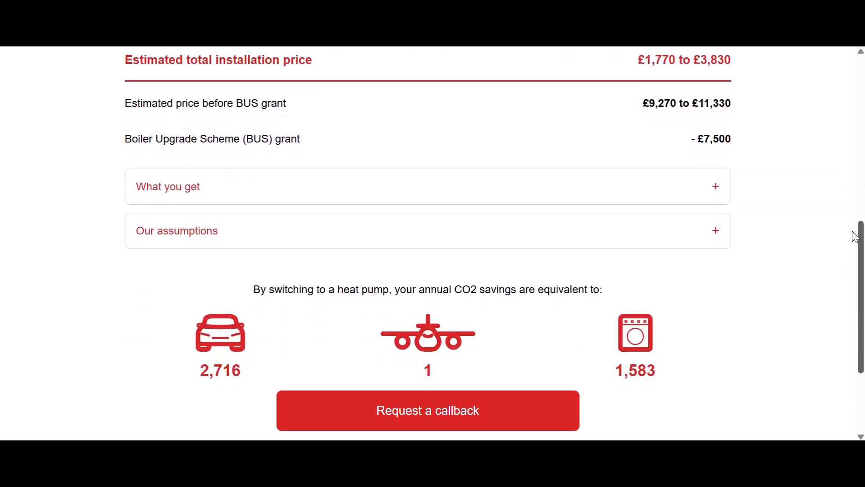
Expand the quote's What you get and Our assumptions sections and review them together with the annual CO2 savings
left_click(715, 187)
left_click_drag(858, 208, 859, 249)
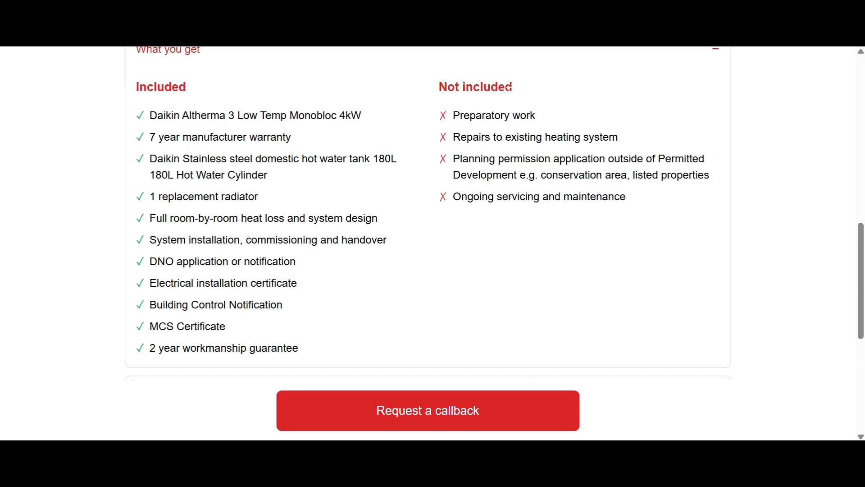
scroll(861, 249, "down", 4)
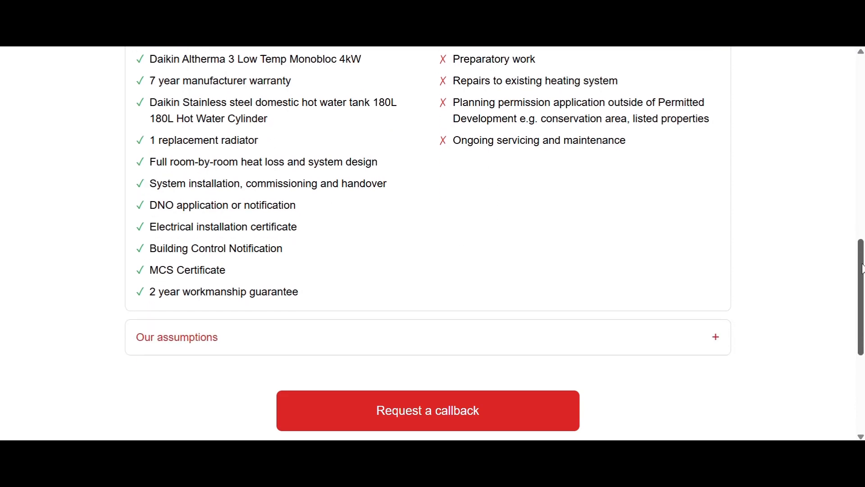
left_click(717, 226)
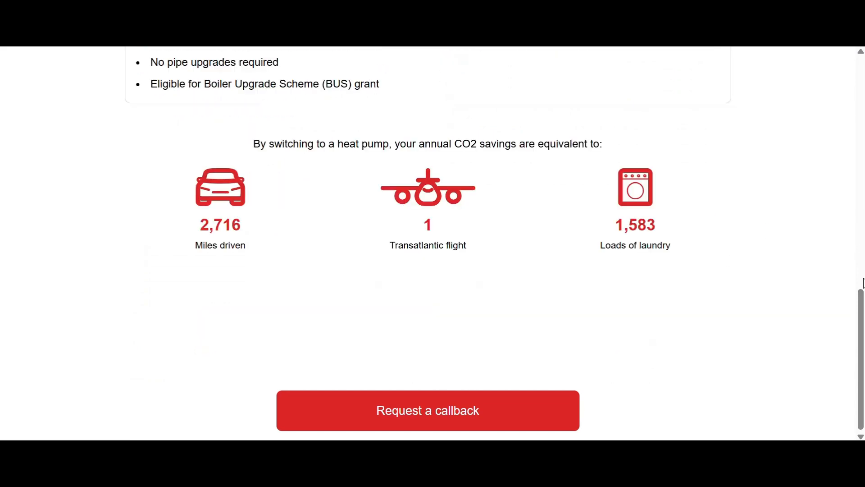
scroll(862, 283, "up", 3)
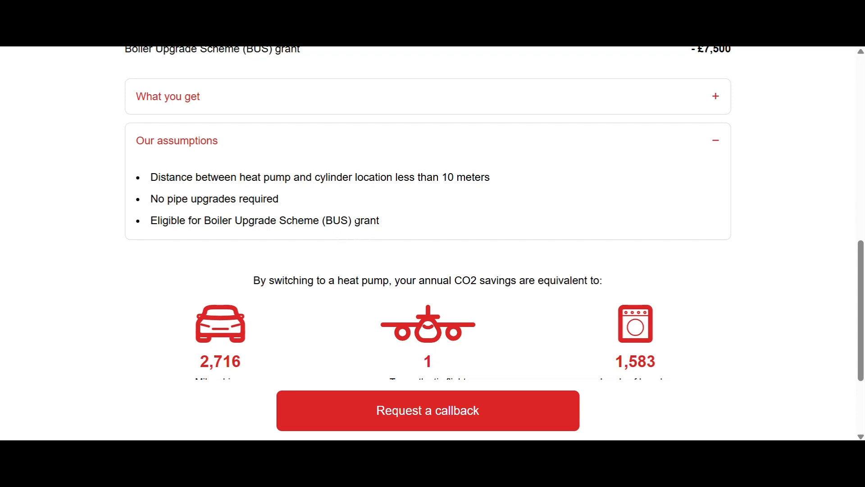
scroll(861, 288, "down", 2)
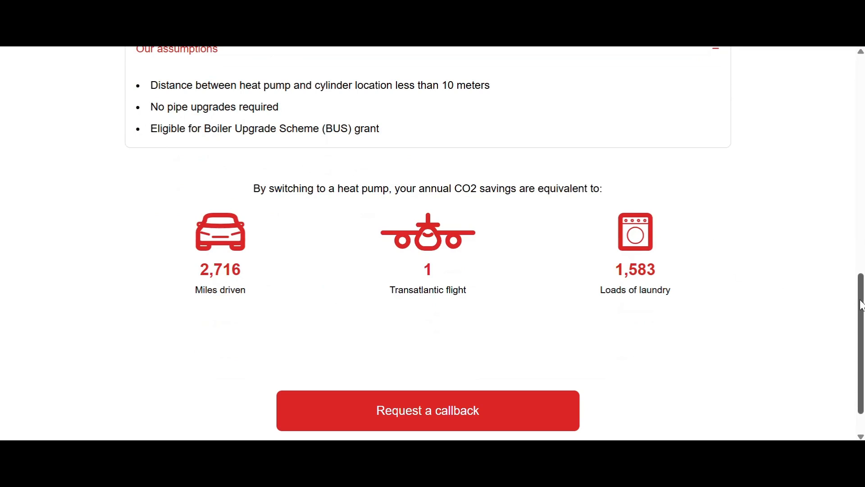
left_click_drag(860, 300, 860, 314)
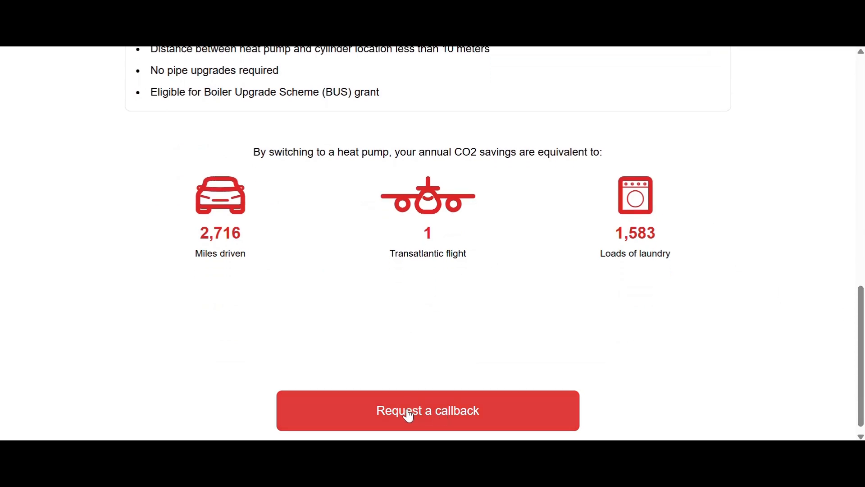
Request a callback from the quote results page
left_click(432, 412)
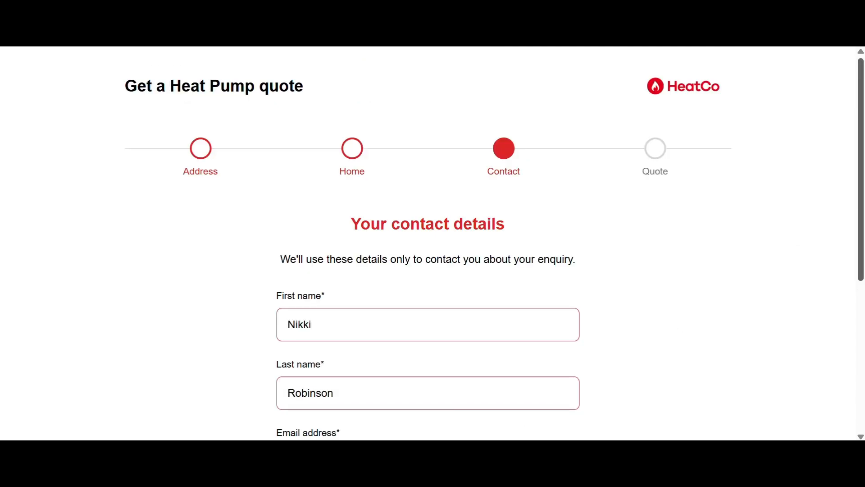
left_click(540, 377)
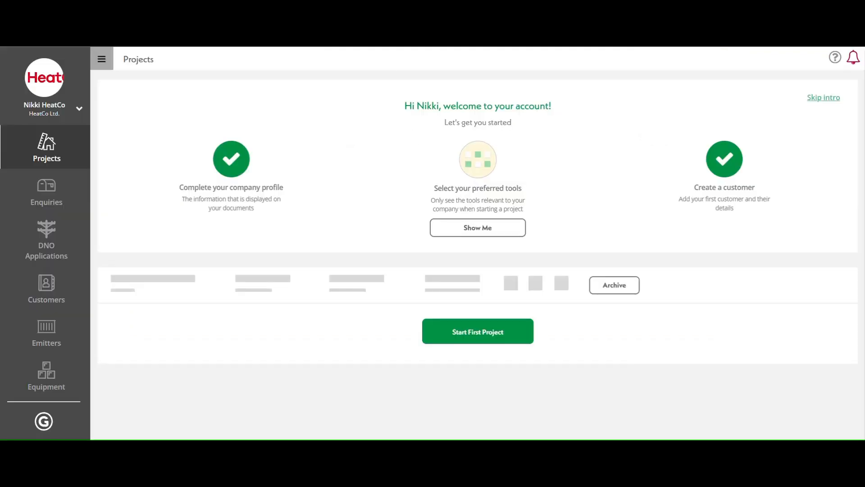
Open the submitted enquiry in the installer account's enquiries and review its customer information, price estimate and property details
left_click(77, 200)
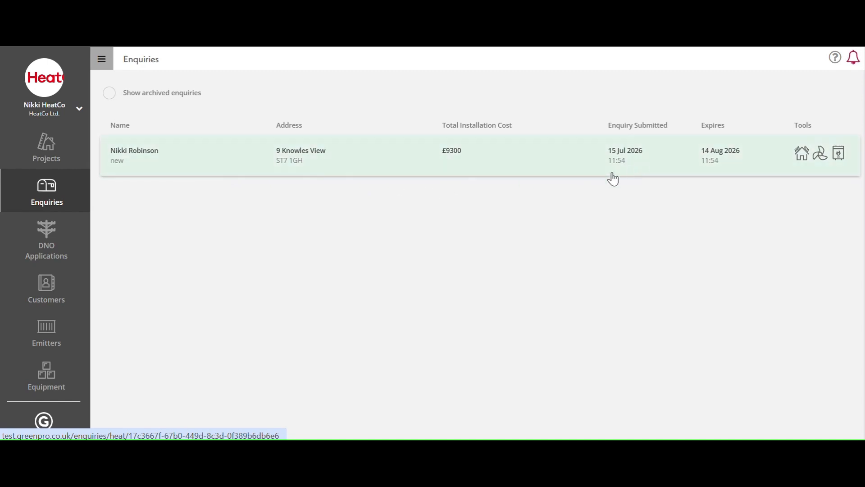
left_click(440, 167)
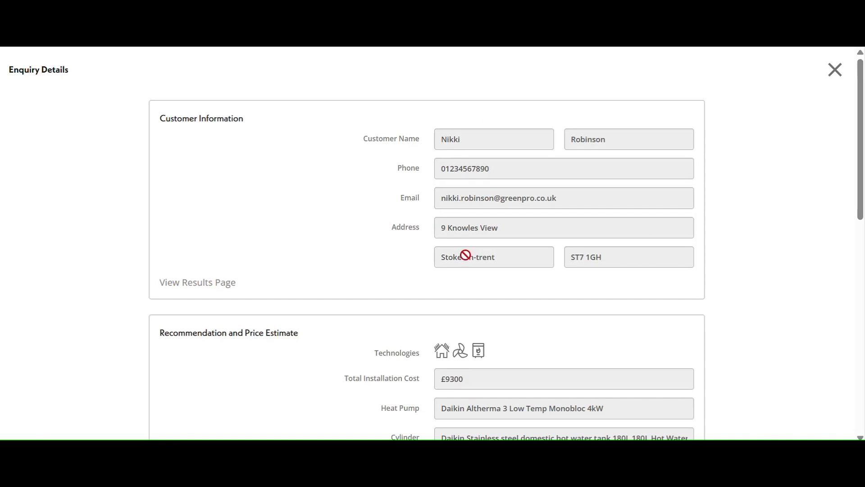
left_click_drag(861, 117, 852, 195)
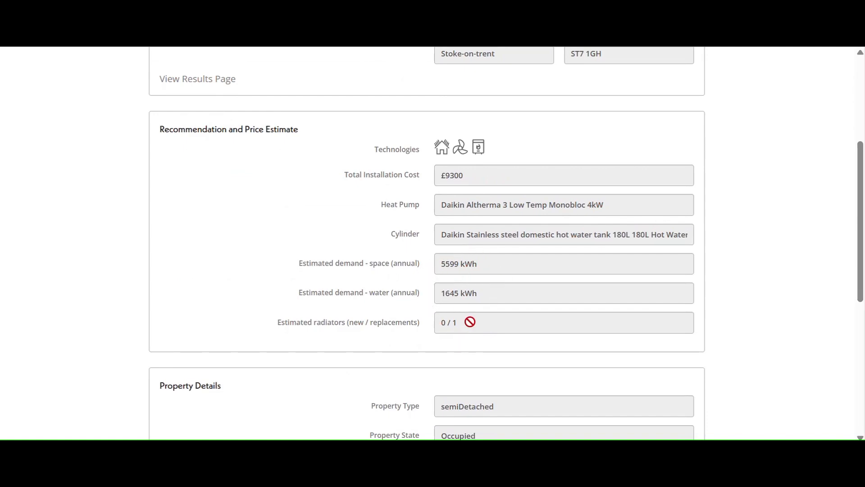
scroll(860, 242, "down", 1)
left_click_drag(860, 241, 859, 322)
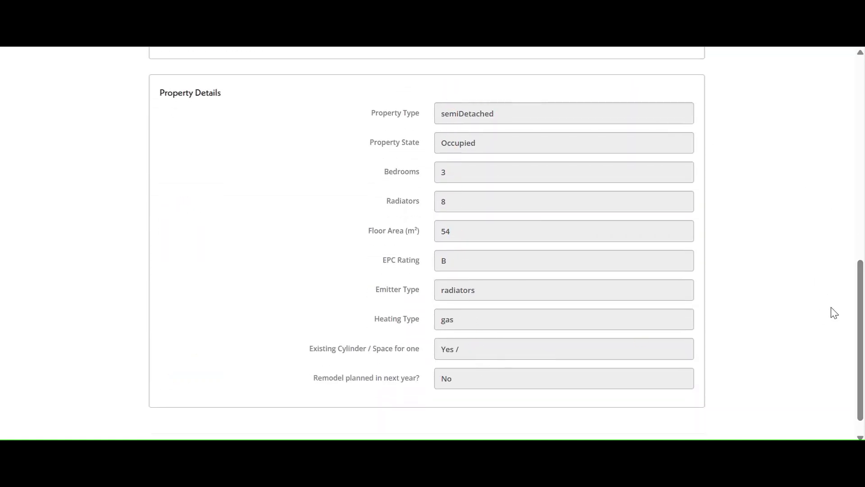
left_click_drag(861, 290, 859, 317)
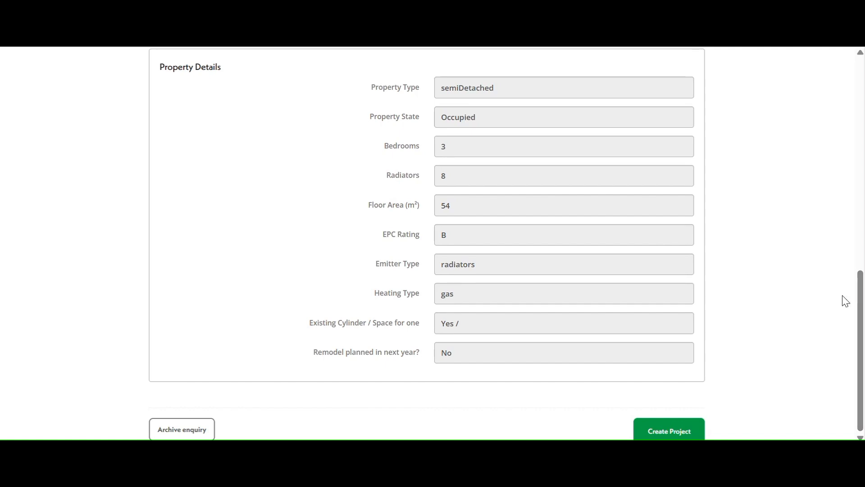
Create a project from the enquiry and open the new project's tools
left_click(667, 431)
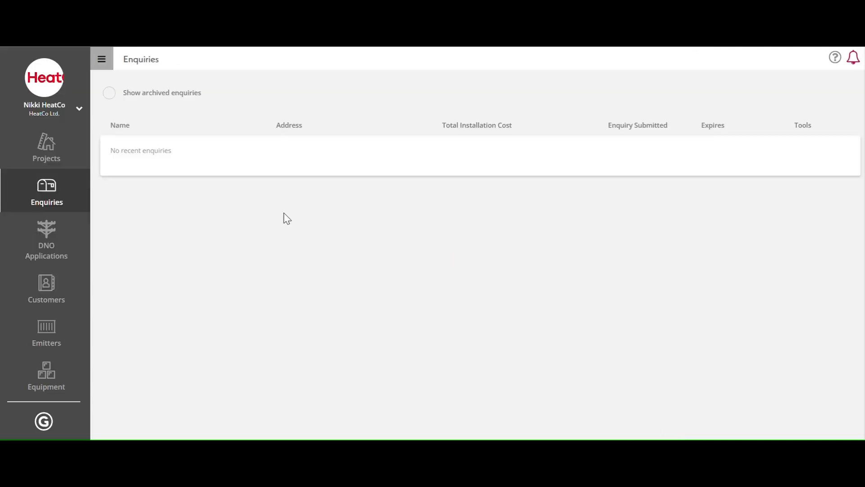
left_click(73, 156)
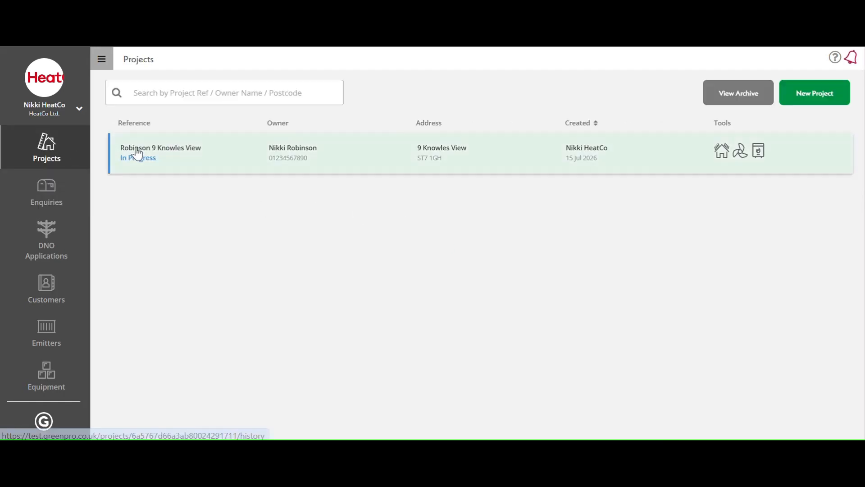
left_click(438, 161)
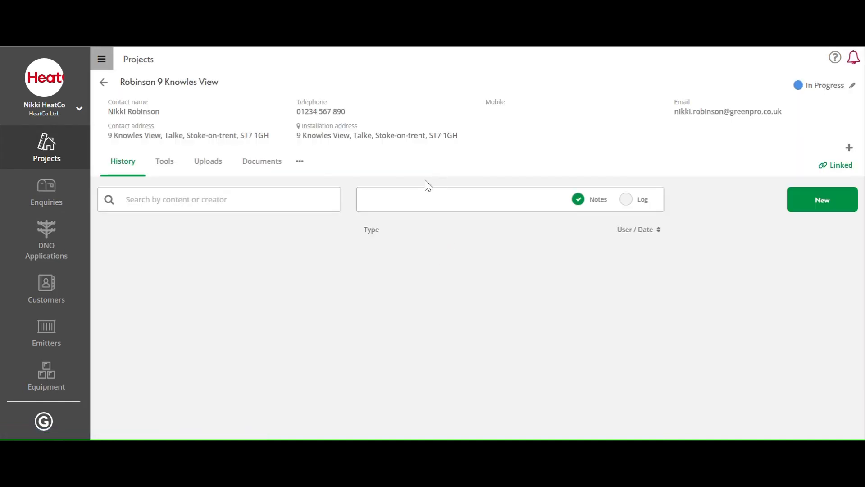
left_click(164, 168)
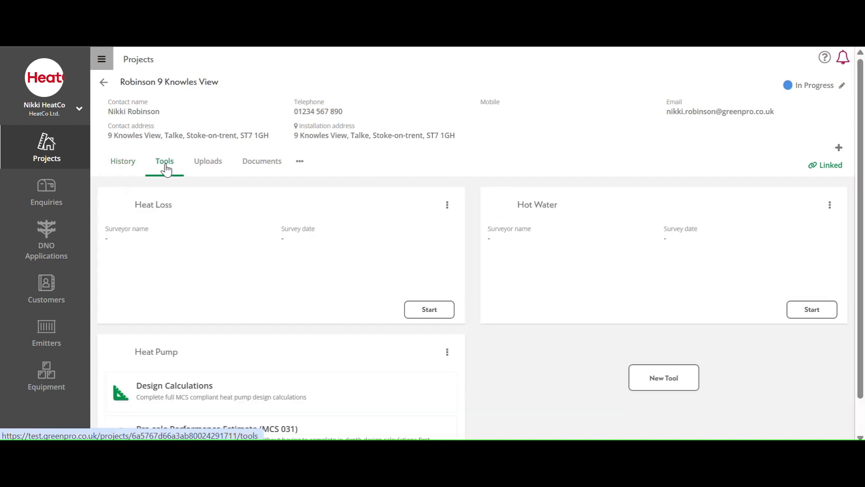